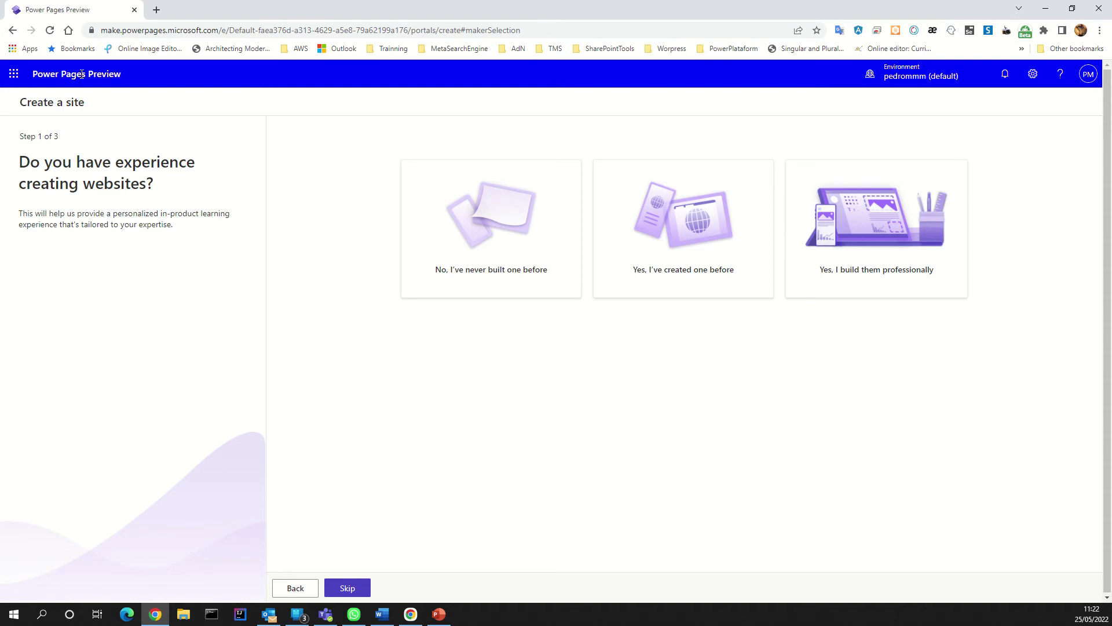
# Step: In a new Chrome tab, search Google for 'microsoft Power Platform Power Pages'
pyautogui.moveTo(82, 73); pyautogui.dragTo(44, 70)
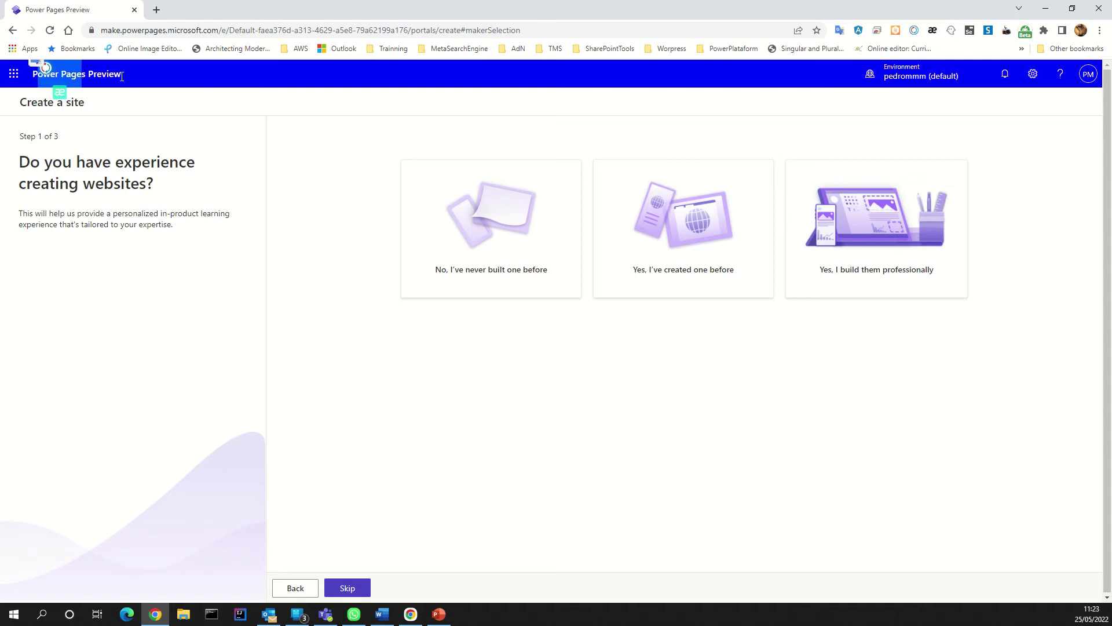
pyautogui.moveTo(122, 77); pyautogui.dragTo(35, 77)
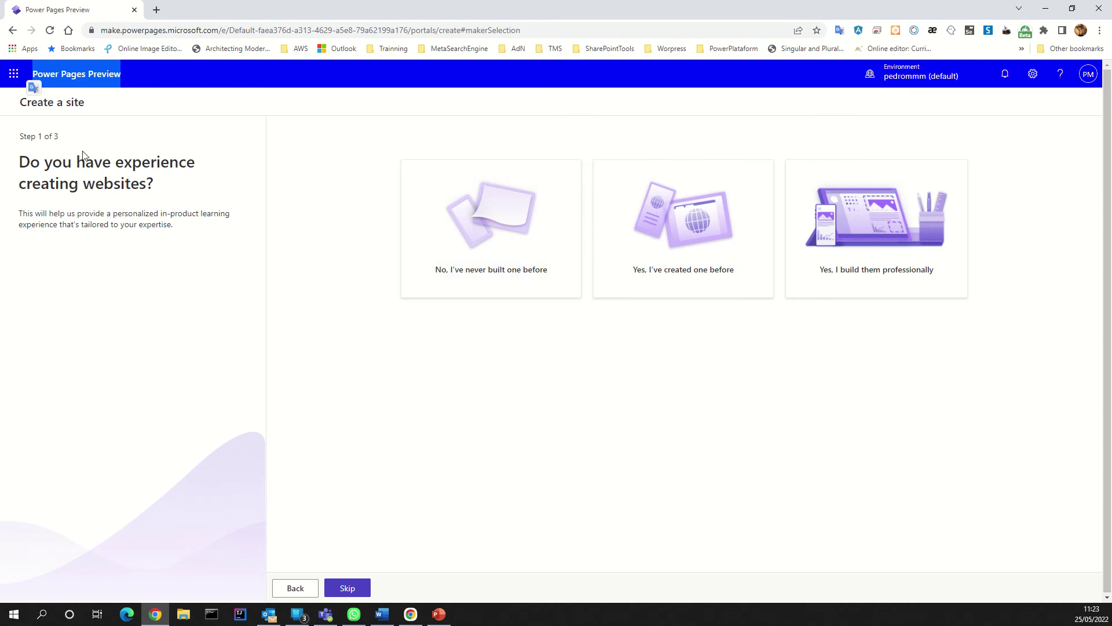
pyautogui.click(157, 11)
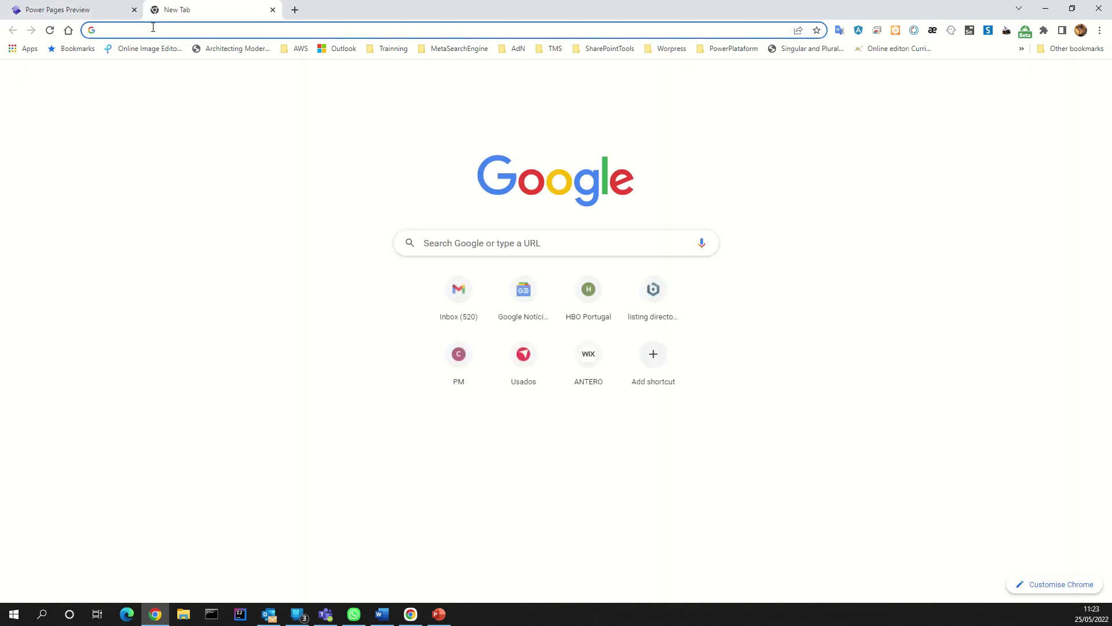
pyautogui.click(152, 29)
pyautogui.write('m')
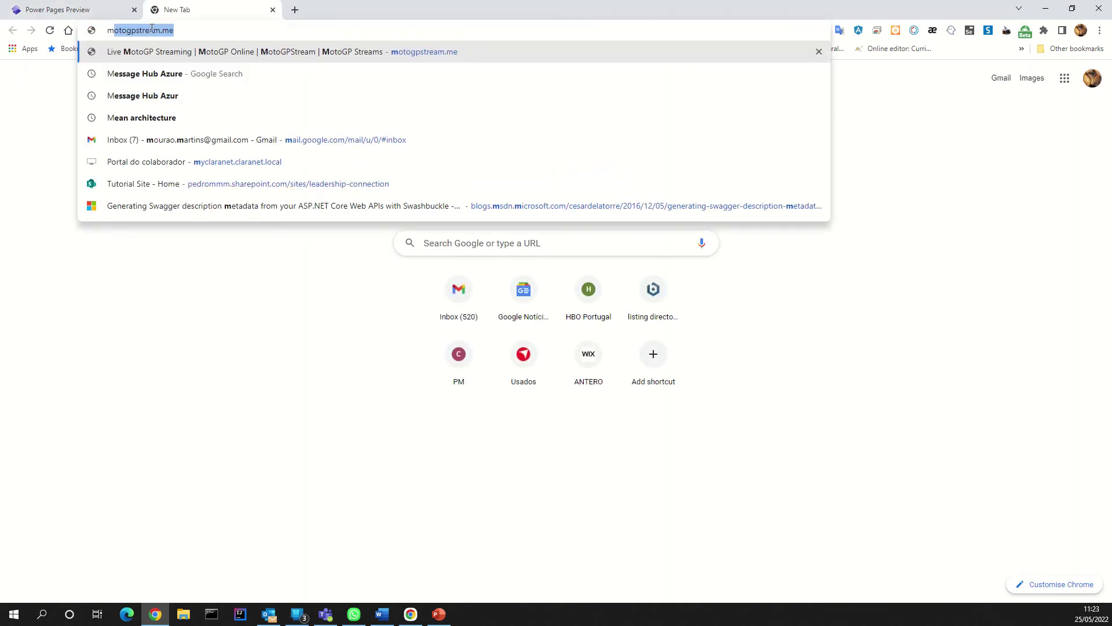
pyautogui.write('i')
pyautogui.click(150, 29)
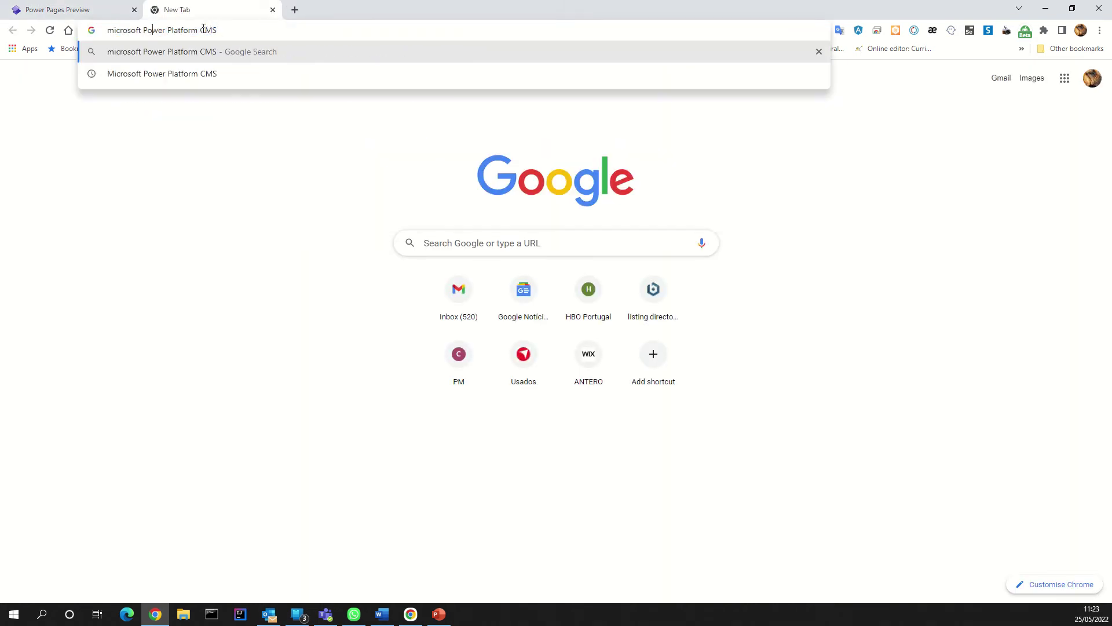
pyautogui.doubleClick(206, 30)
pyautogui.write('Pow')
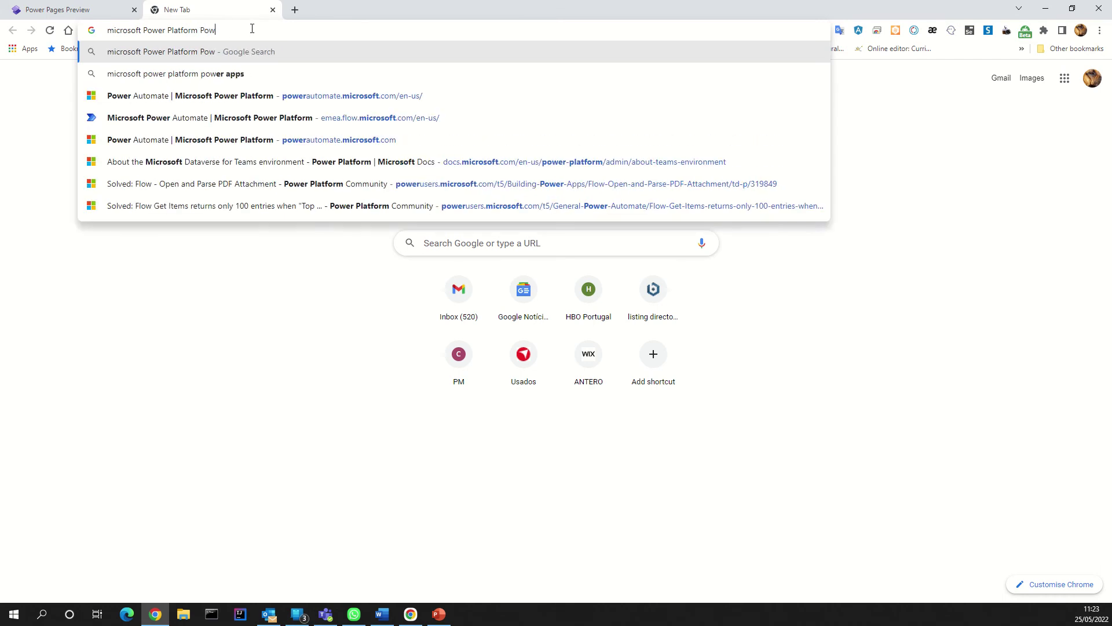
pyautogui.write('er Pages')
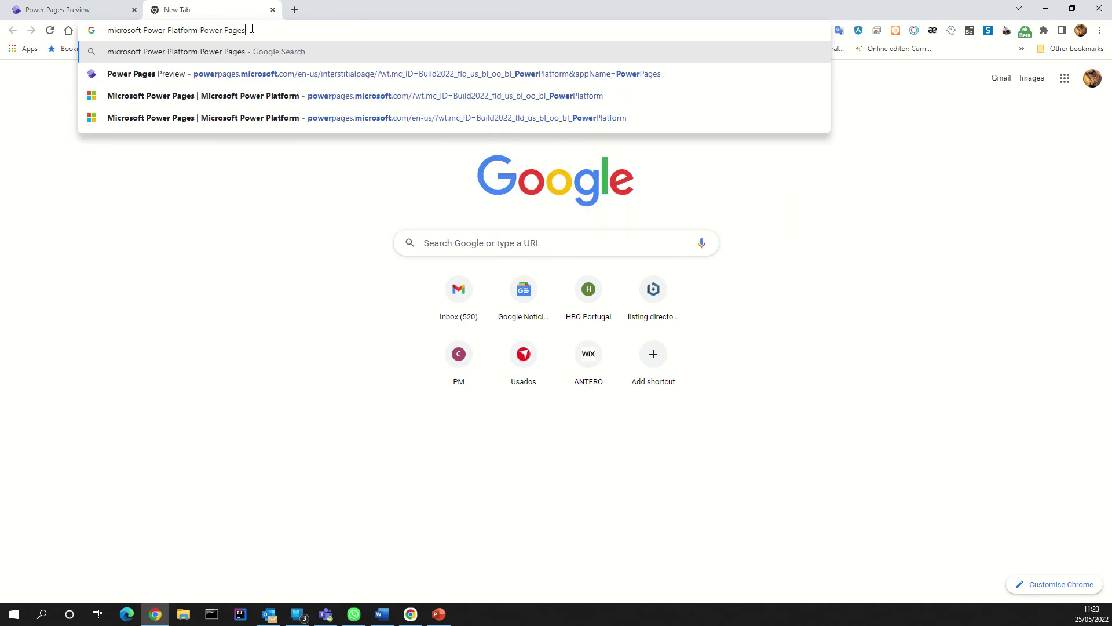
pyautogui.press('Return')
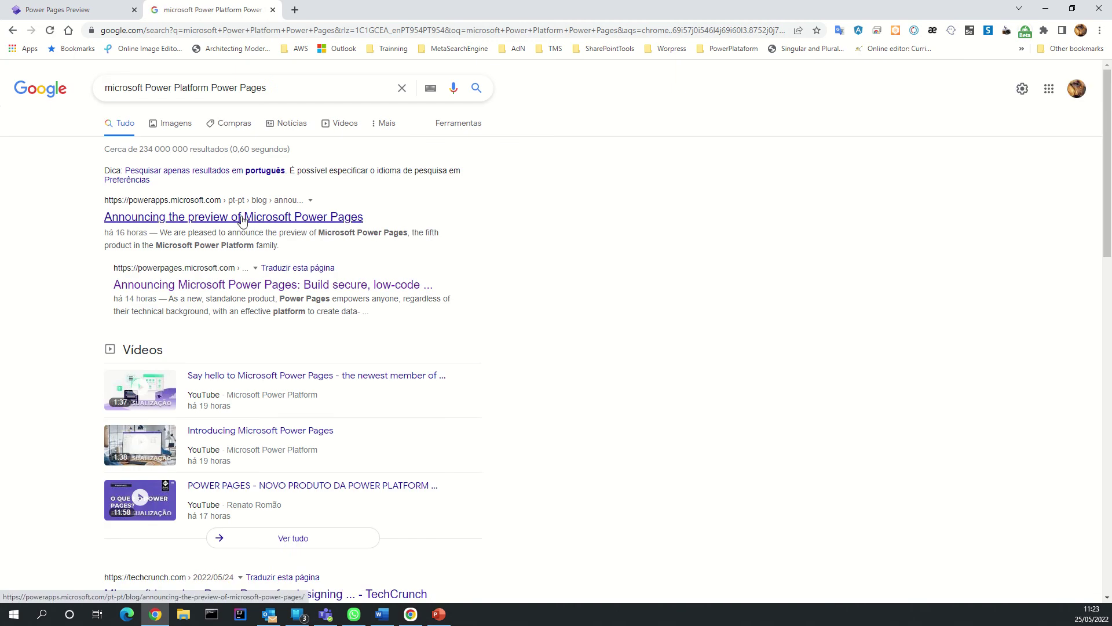
# Step: Open the Power Pages preview announcement and follow it to the Microsoft Power Pages homepage
pyautogui.click(276, 218)
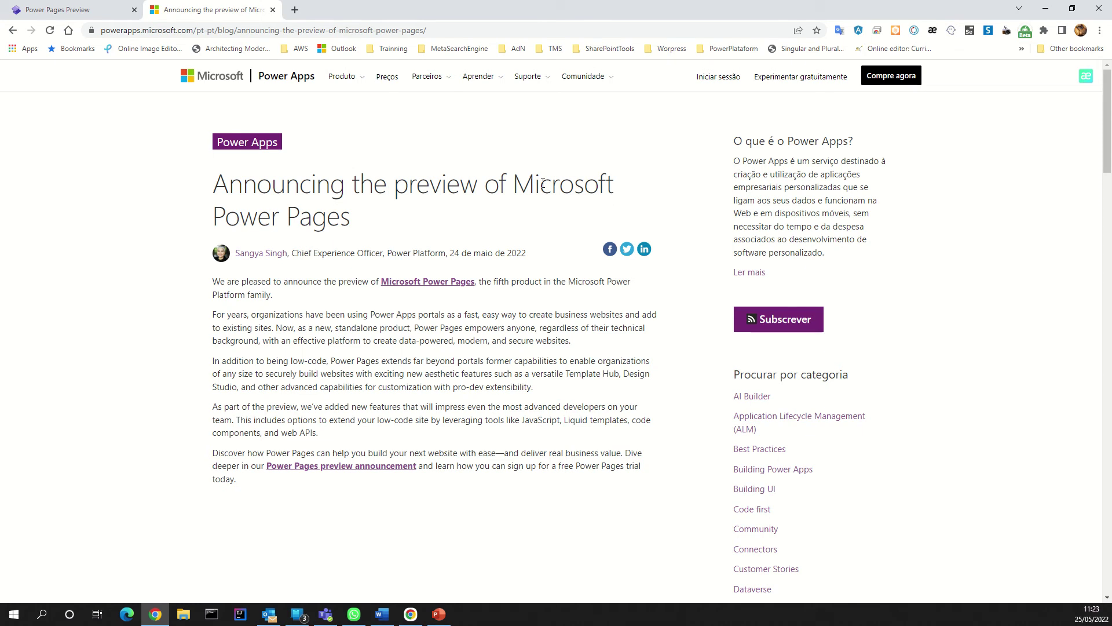
pyautogui.click(416, 285)
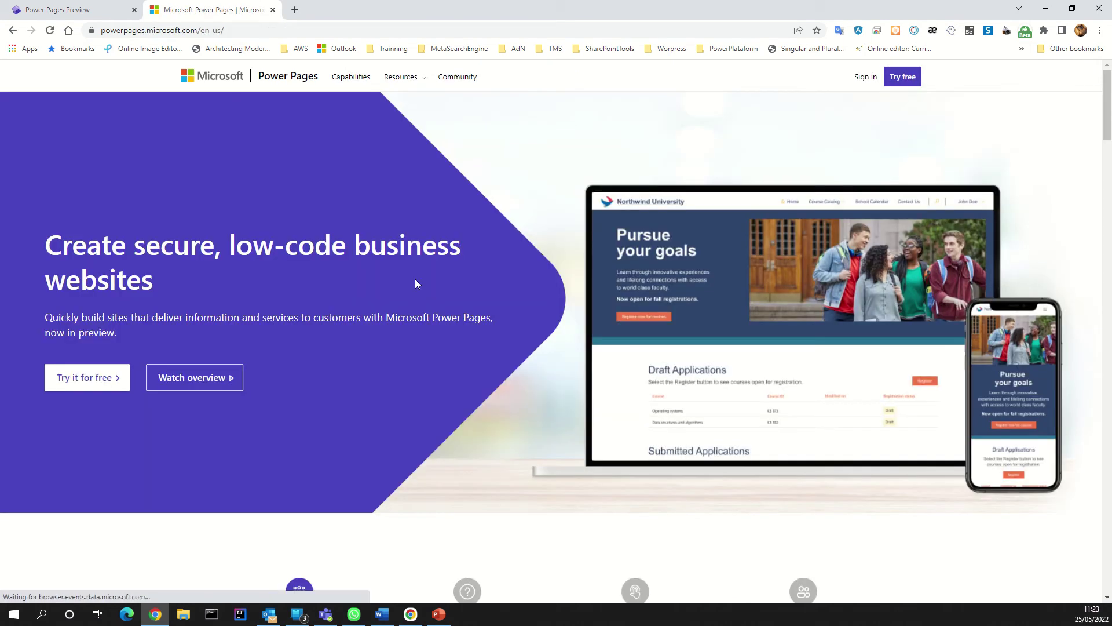
pyautogui.click(235, 26)
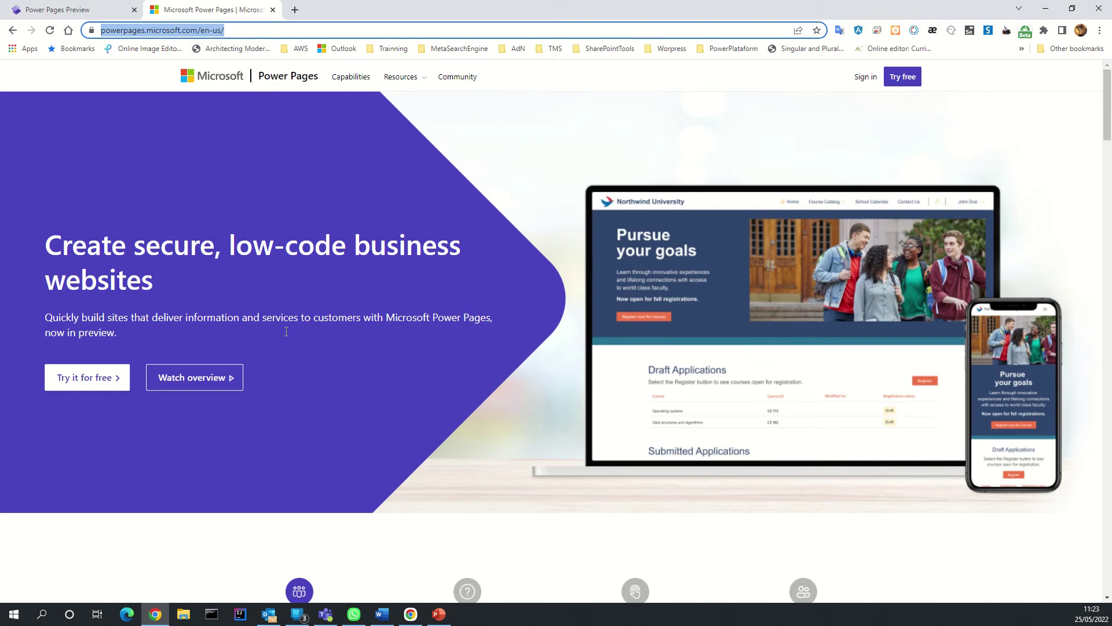
# Step: Open the free-trial signup form, accept its terms, then dismiss it
pyautogui.click(92, 387)
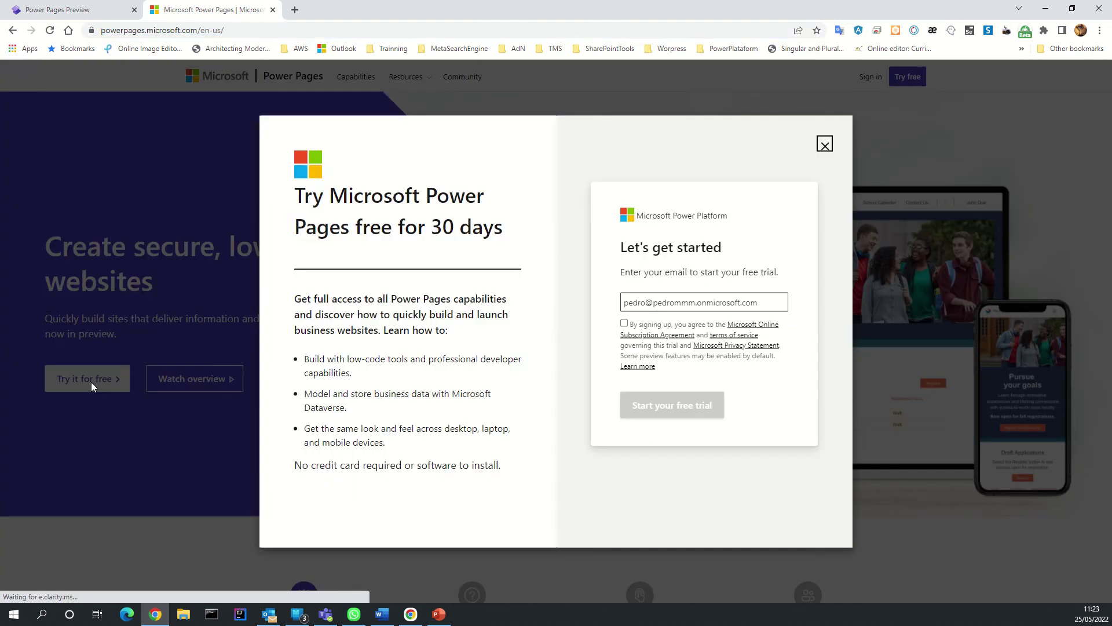
pyautogui.click(624, 324)
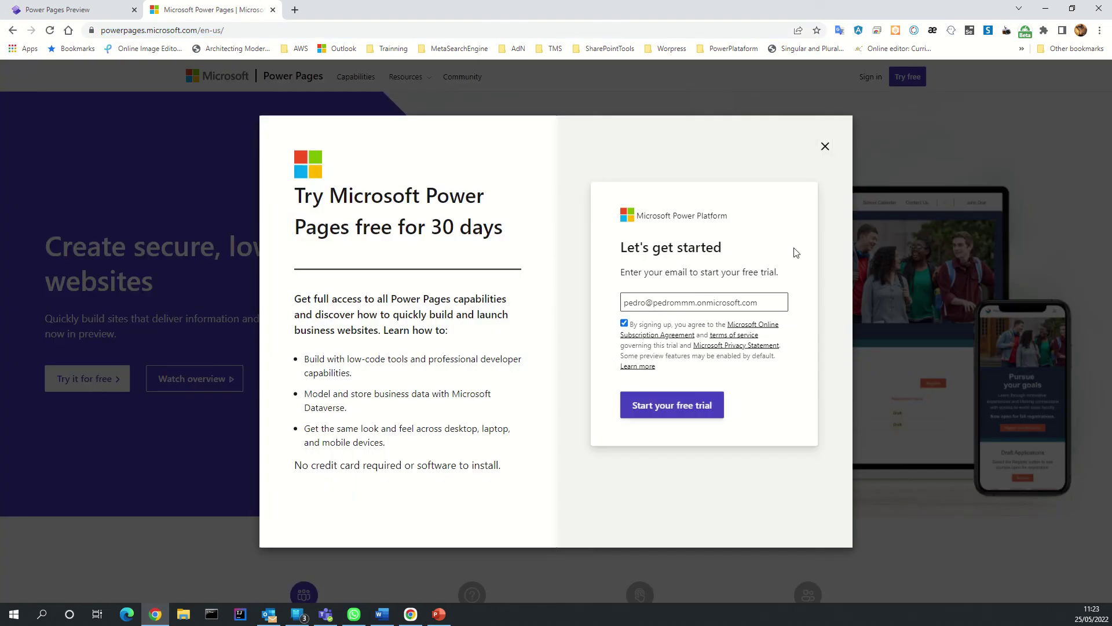
pyautogui.click(825, 149)
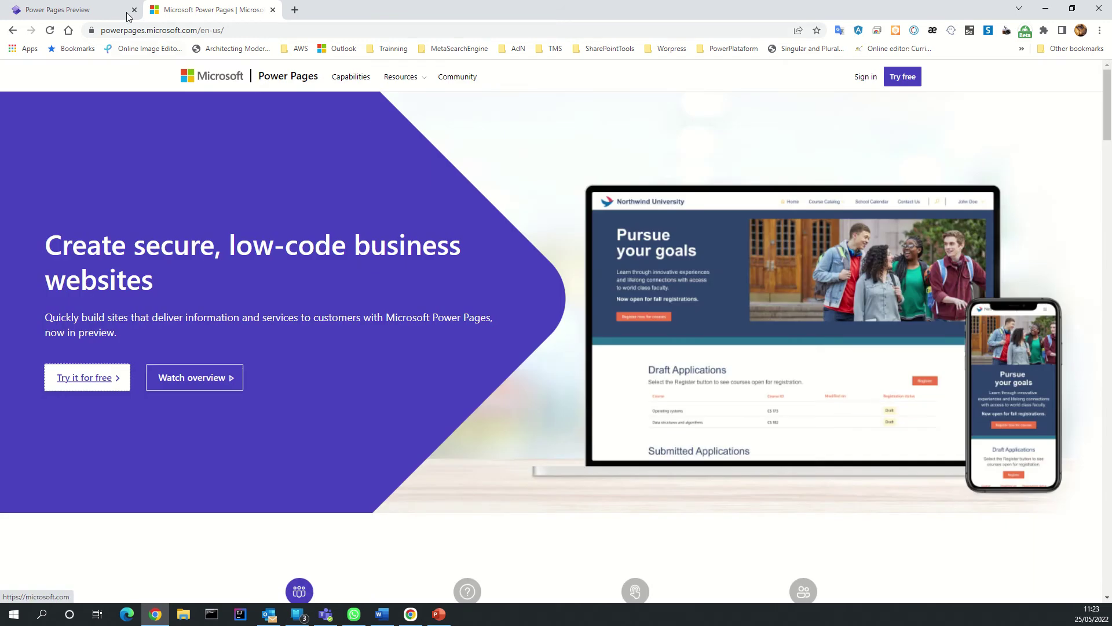
# Step: Back in Create a site, answer 'never built one before' to reach the template step
pyautogui.click(99, 13)
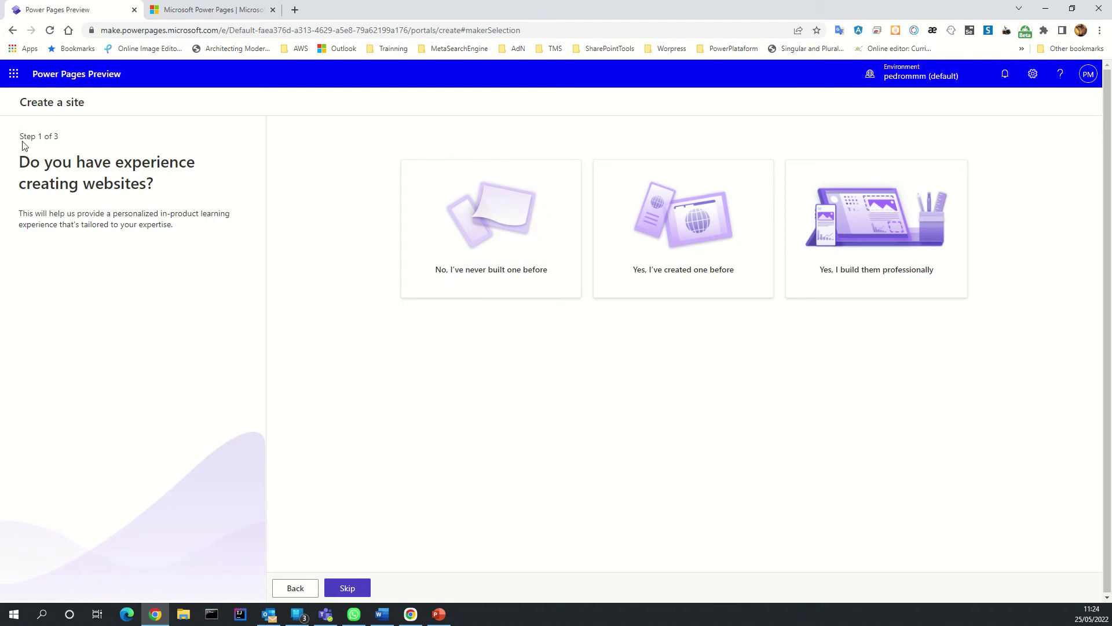
pyautogui.moveTo(155, 185); pyautogui.dragTo(21, 164)
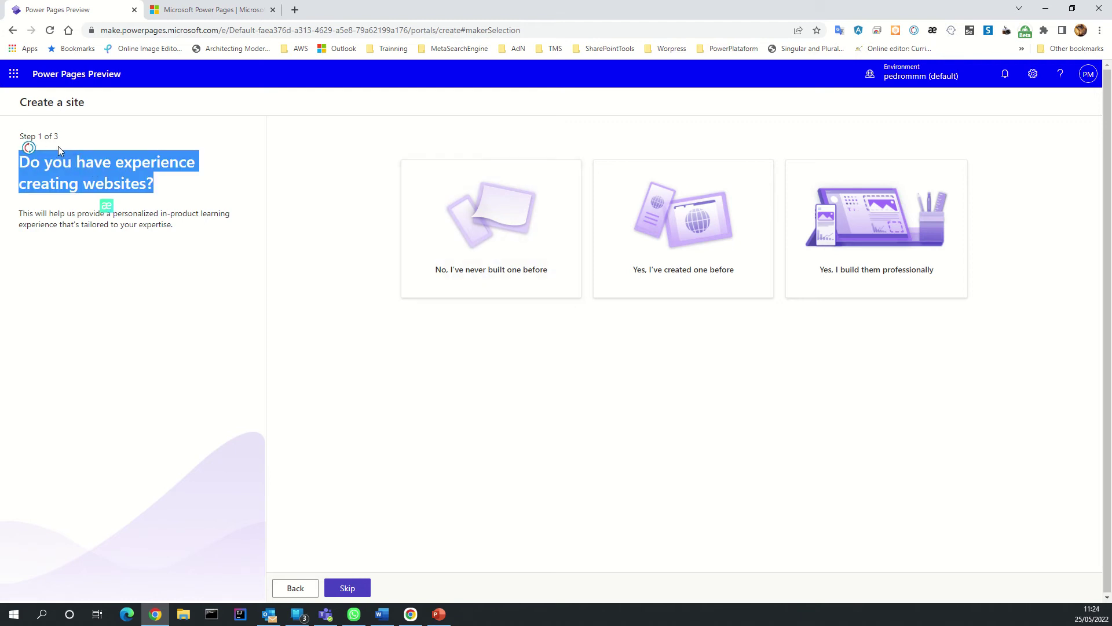
pyautogui.click(370, 368)
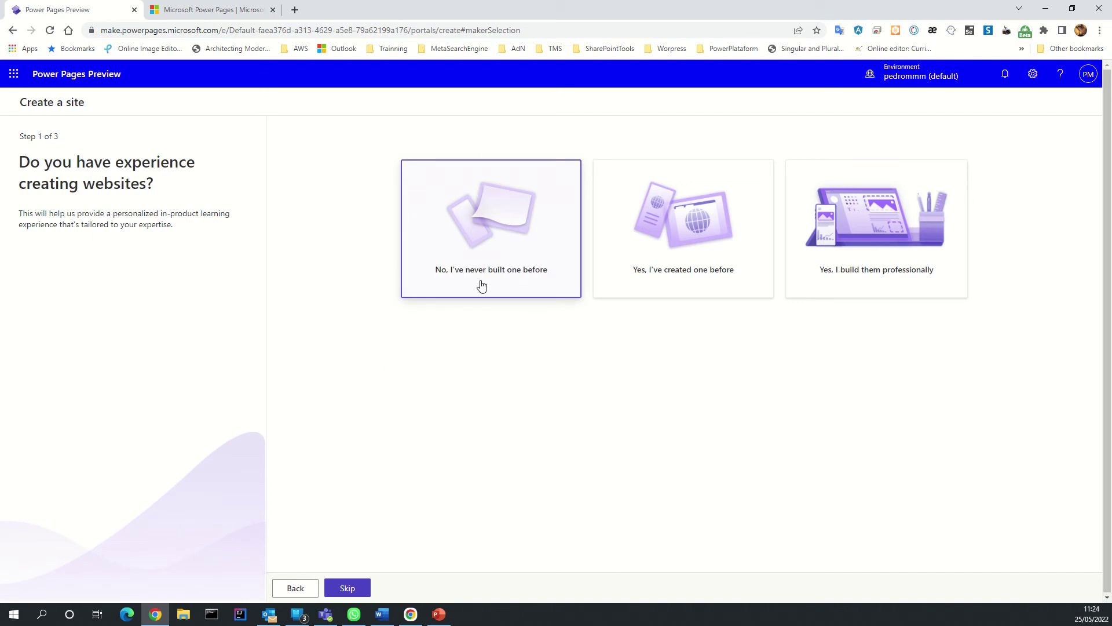
pyautogui.click(853, 283)
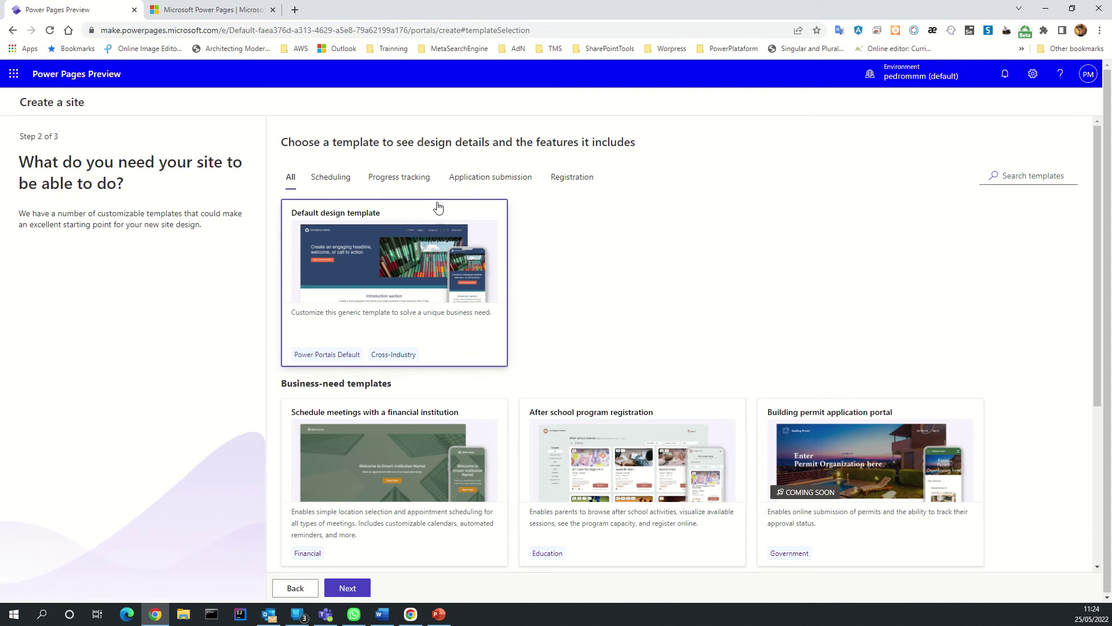
pyautogui.click(324, 183)
pyautogui.click(291, 178)
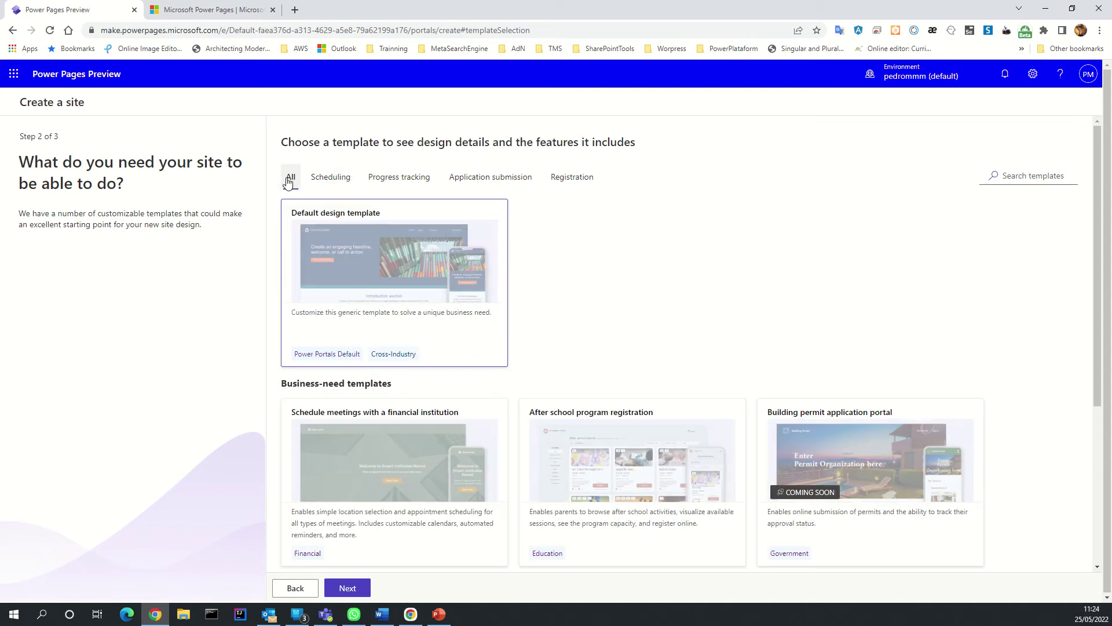
pyautogui.scroll(-1, 646, 357)
pyautogui.scroll(-1, 645, 357)
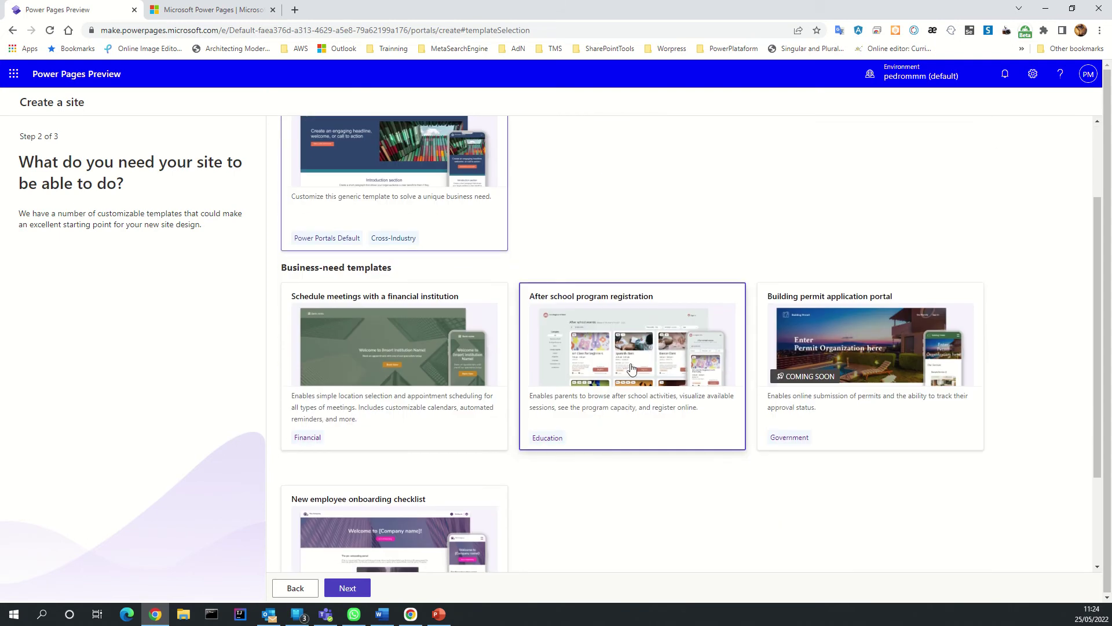
pyautogui.click(632, 291)
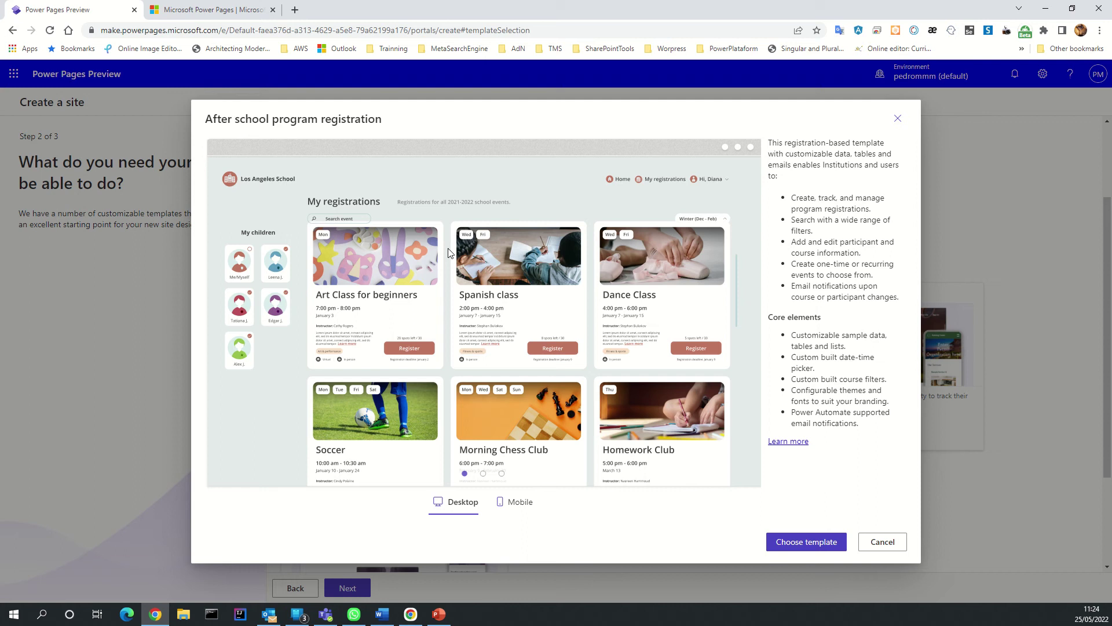
pyautogui.click(882, 542)
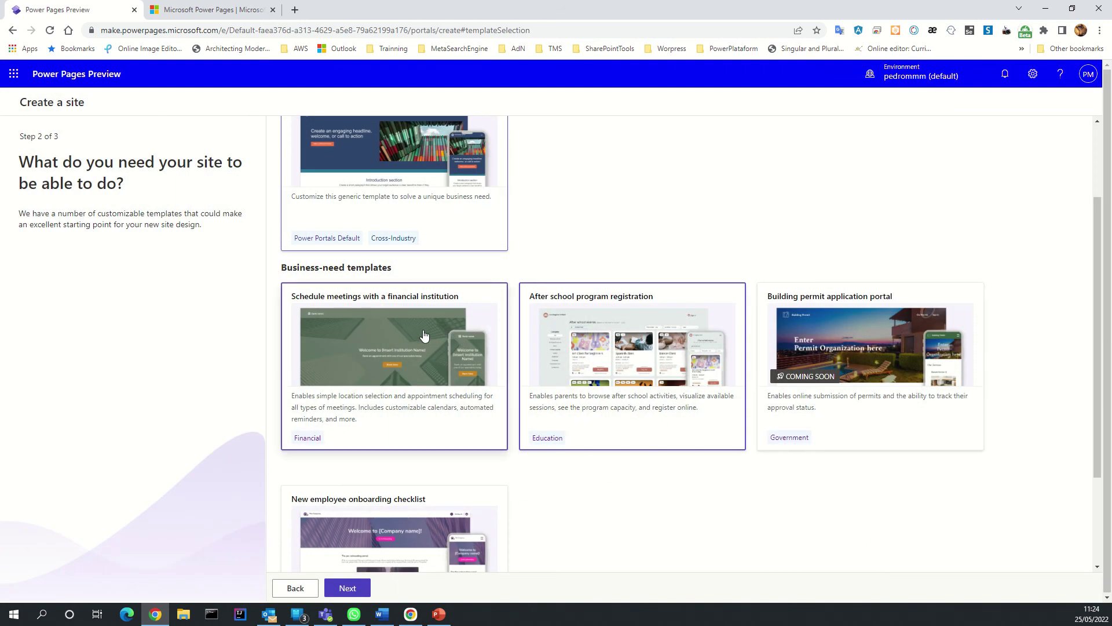
pyautogui.scroll(-2, 425, 335)
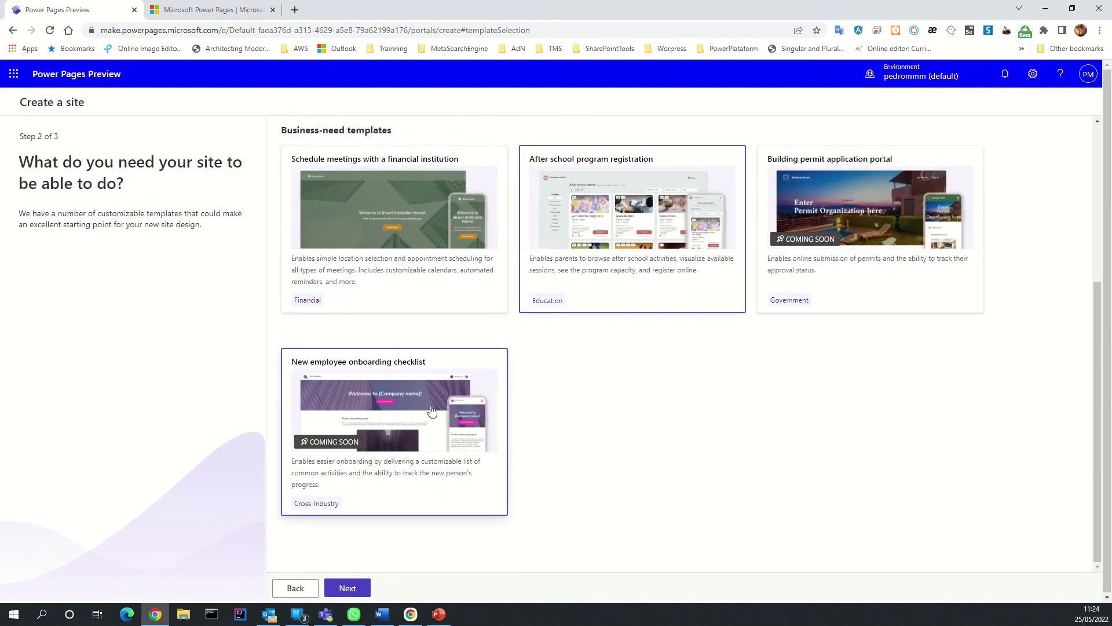
pyautogui.scroll(3, 418, 395)
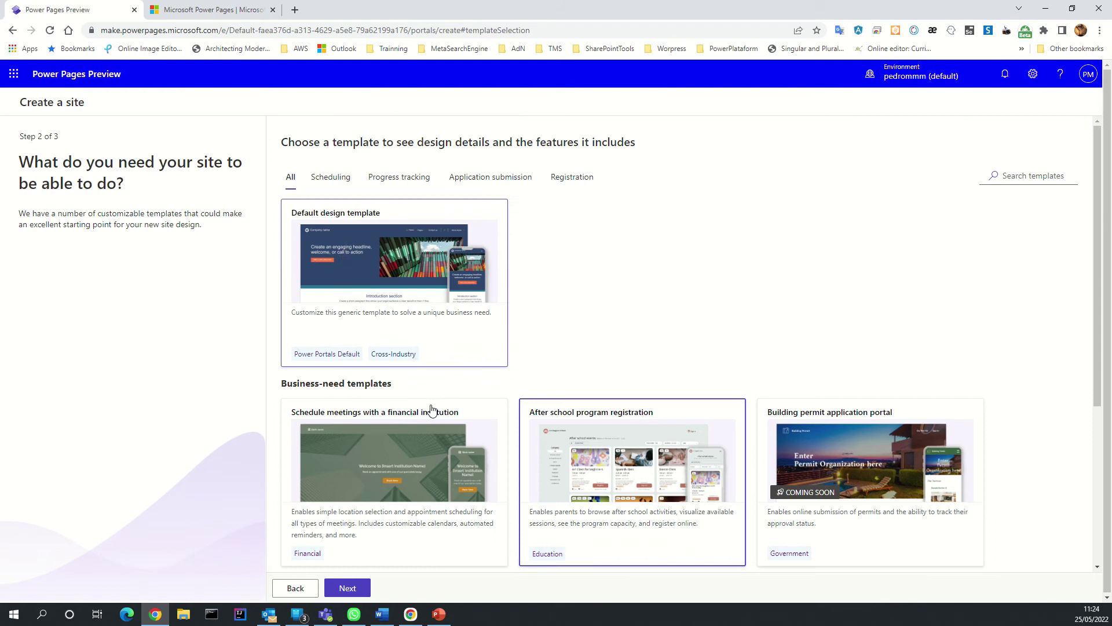
pyautogui.click(405, 215)
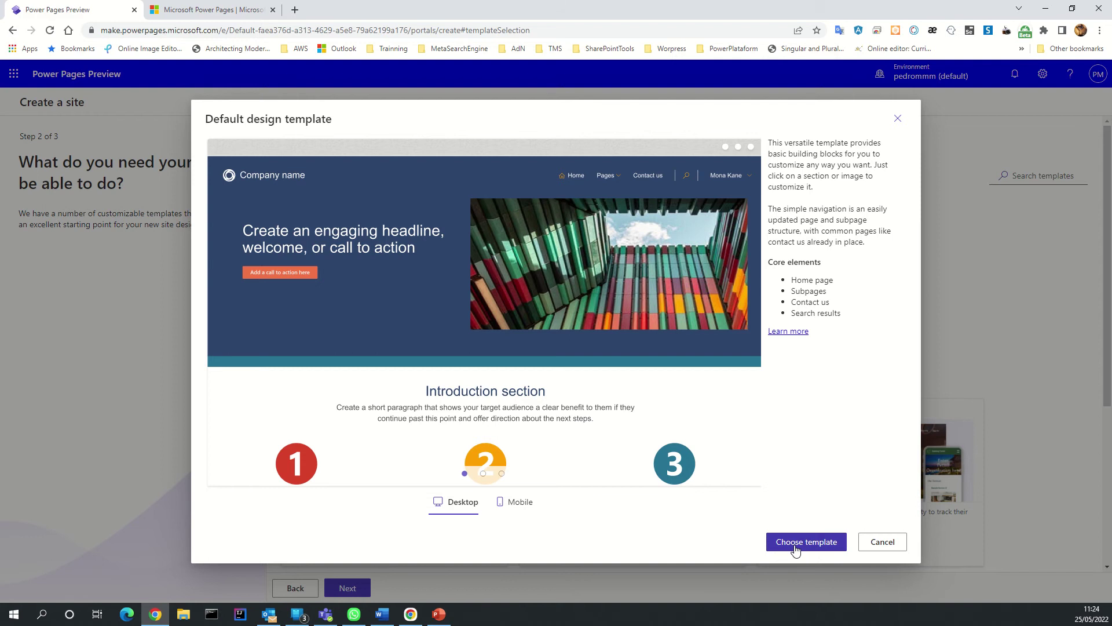
pyautogui.click(512, 503)
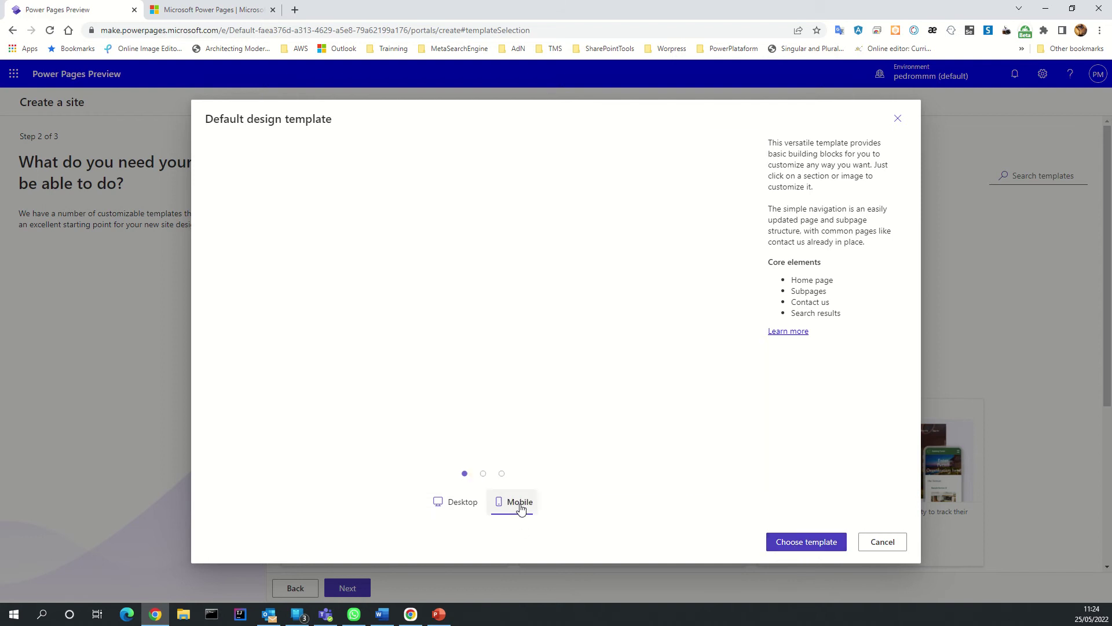
pyautogui.click(445, 500)
pyautogui.click(880, 544)
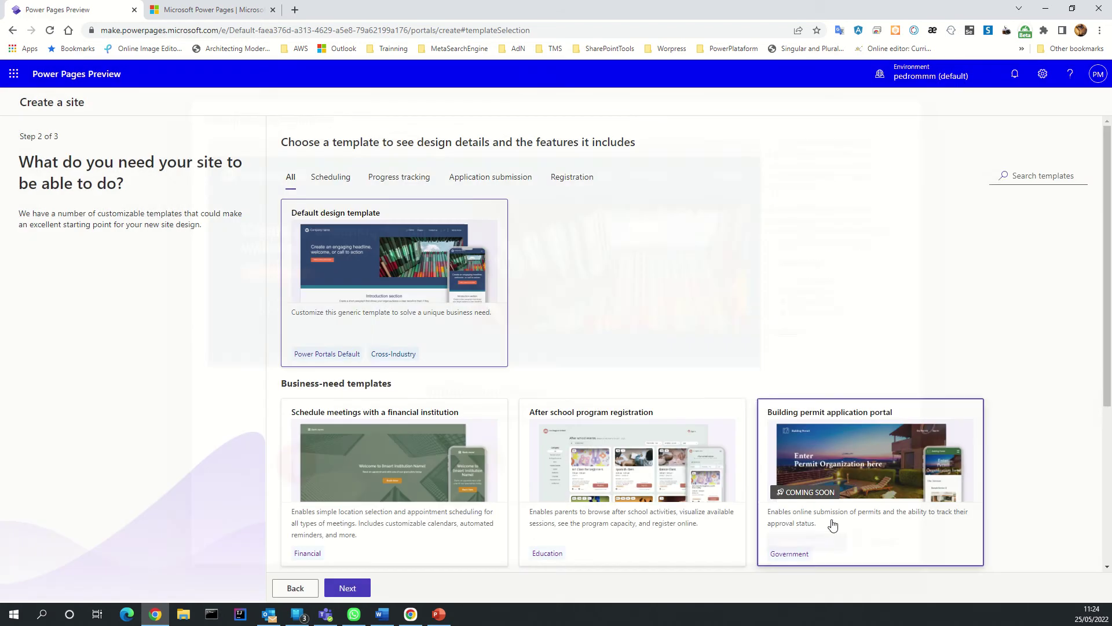
pyautogui.scroll(-2, 427, 400)
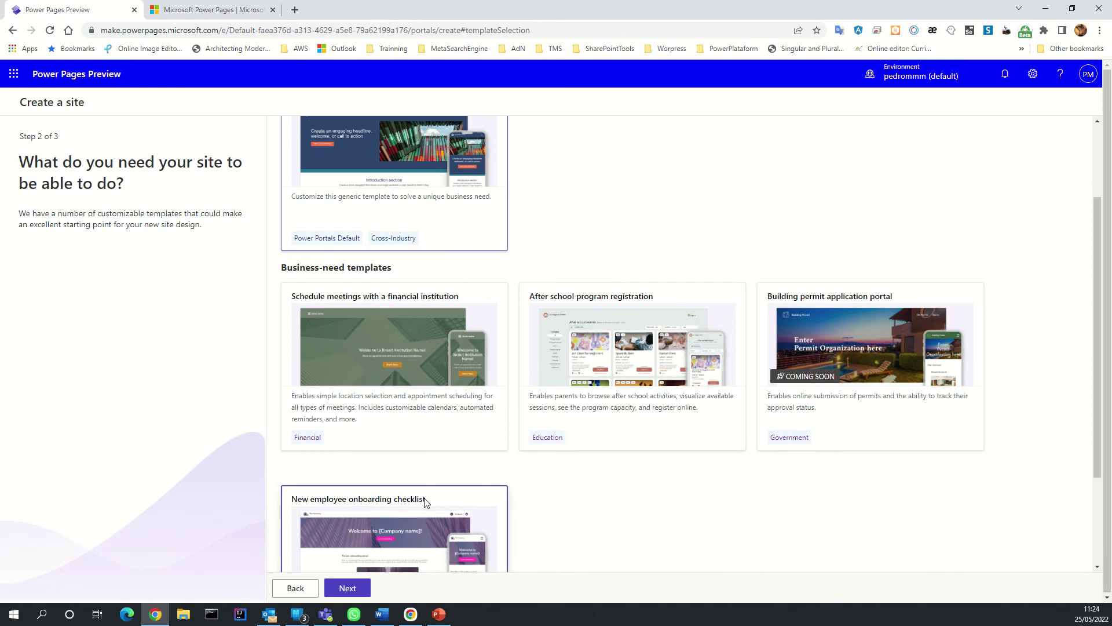
pyautogui.scroll(-1, 424, 501)
pyautogui.scroll(-1, 423, 479)
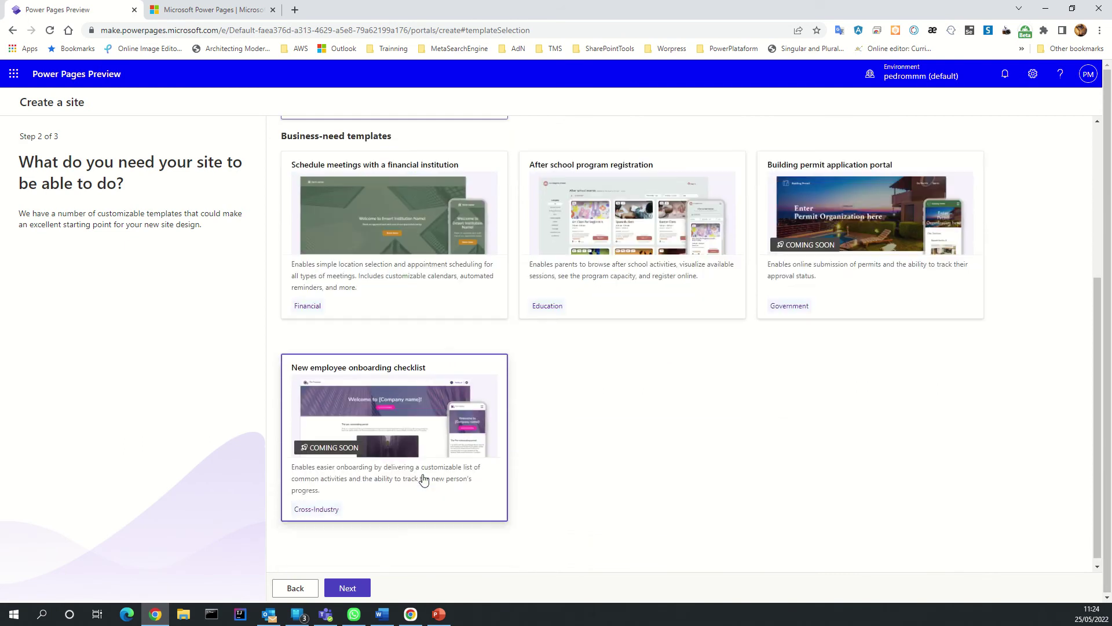
pyautogui.scroll(2, 574, 459)
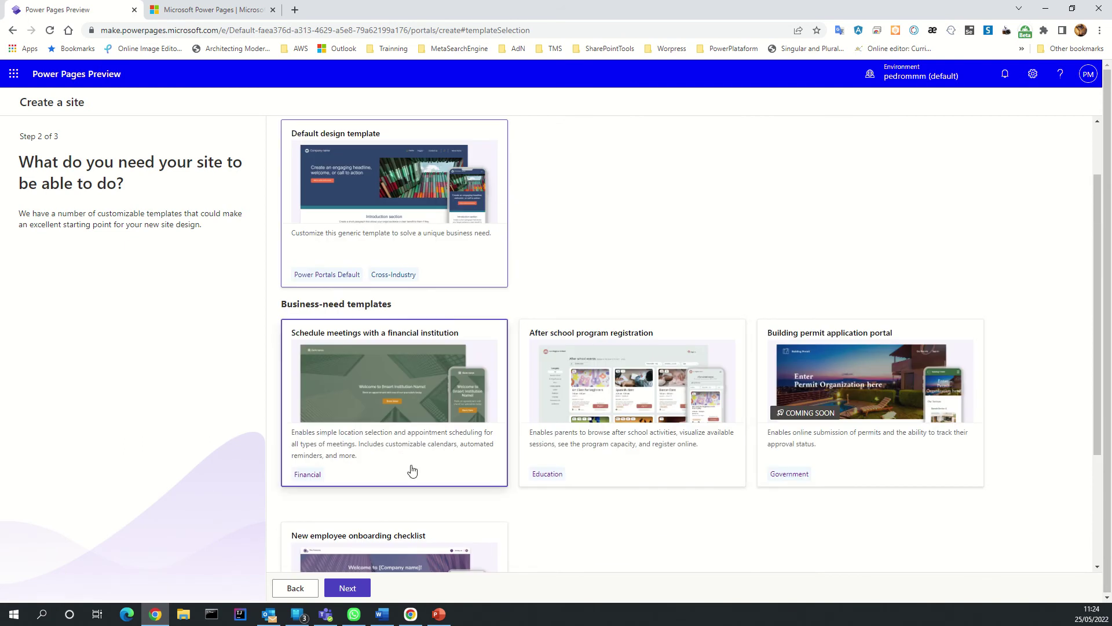
pyautogui.scroll(-2, 434, 461)
pyautogui.scroll(2, 608, 373)
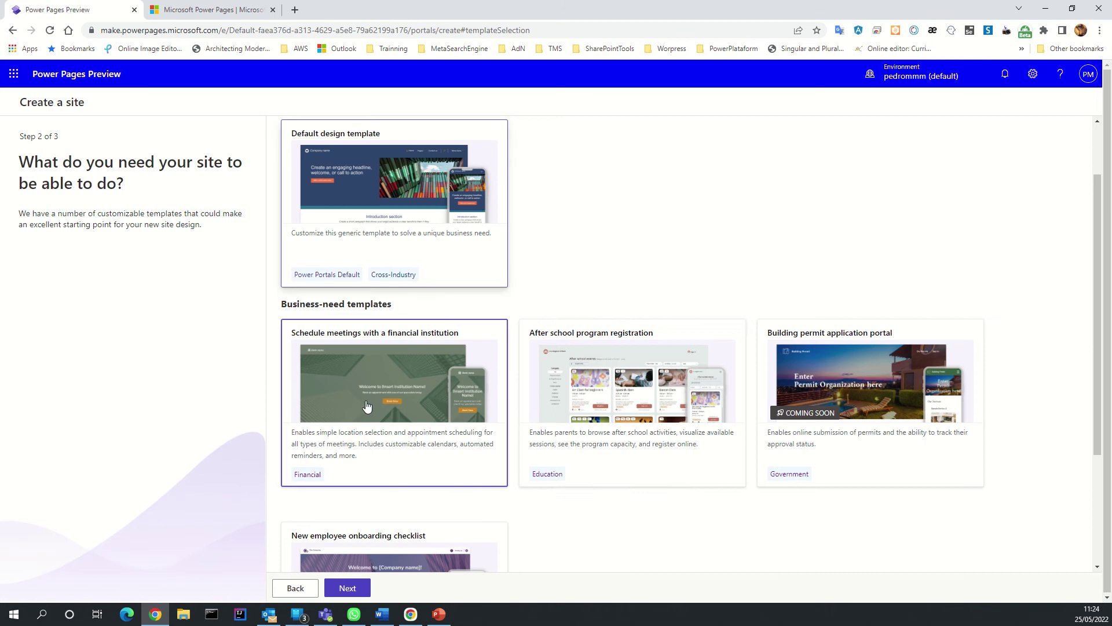
pyautogui.scroll(-2, 441, 464)
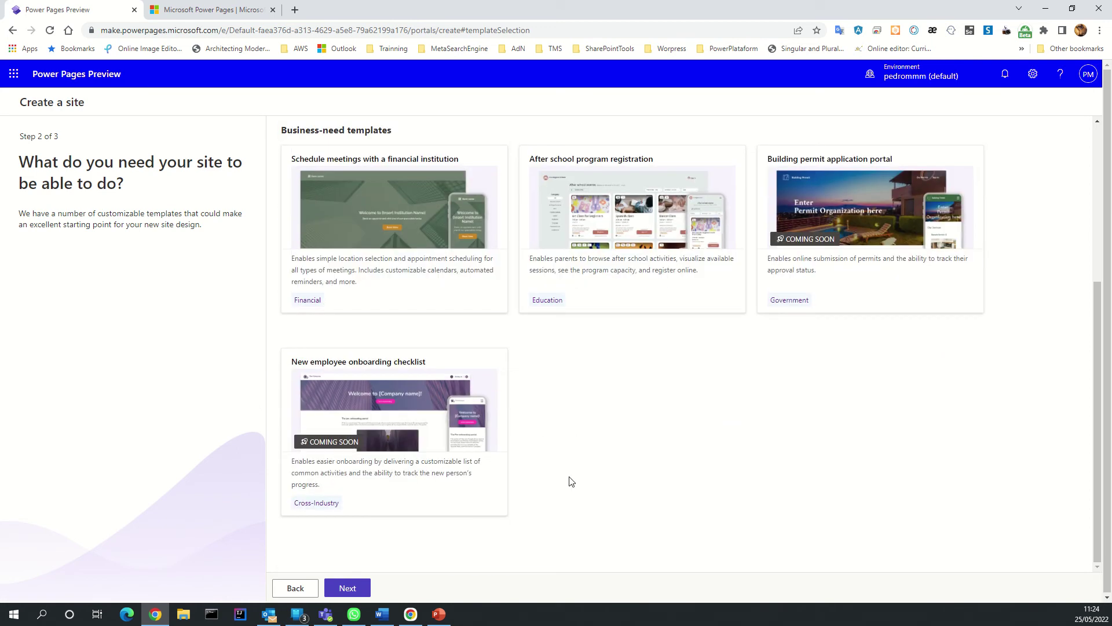
pyautogui.scroll(3, 521, 532)
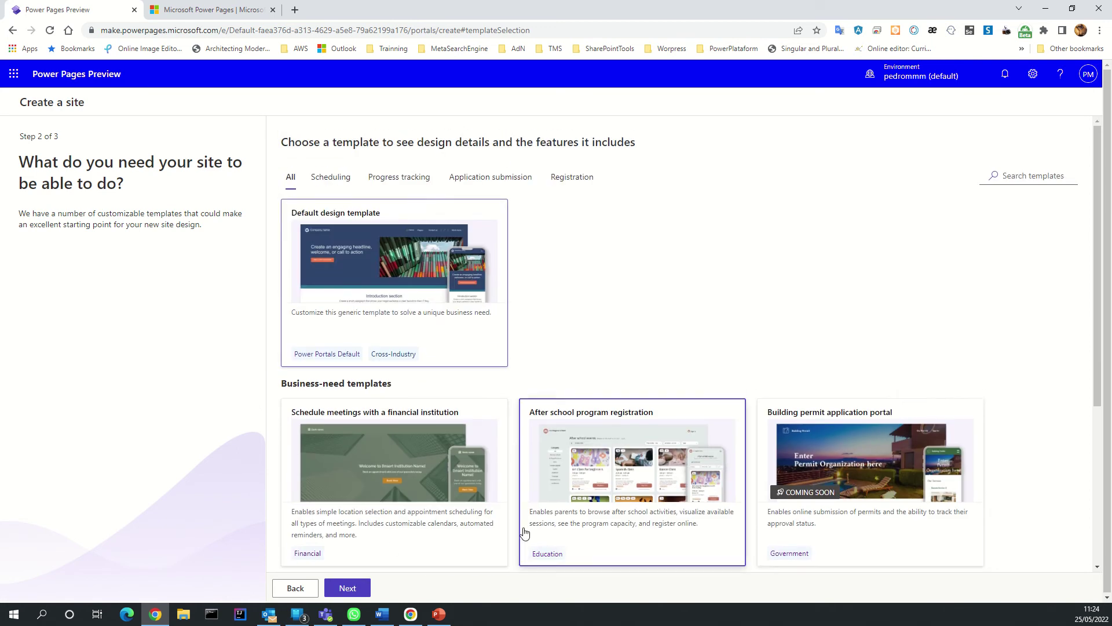
pyautogui.scroll(-2, 514, 528)
pyautogui.scroll(-1, 452, 547)
pyautogui.scroll(3, 623, 477)
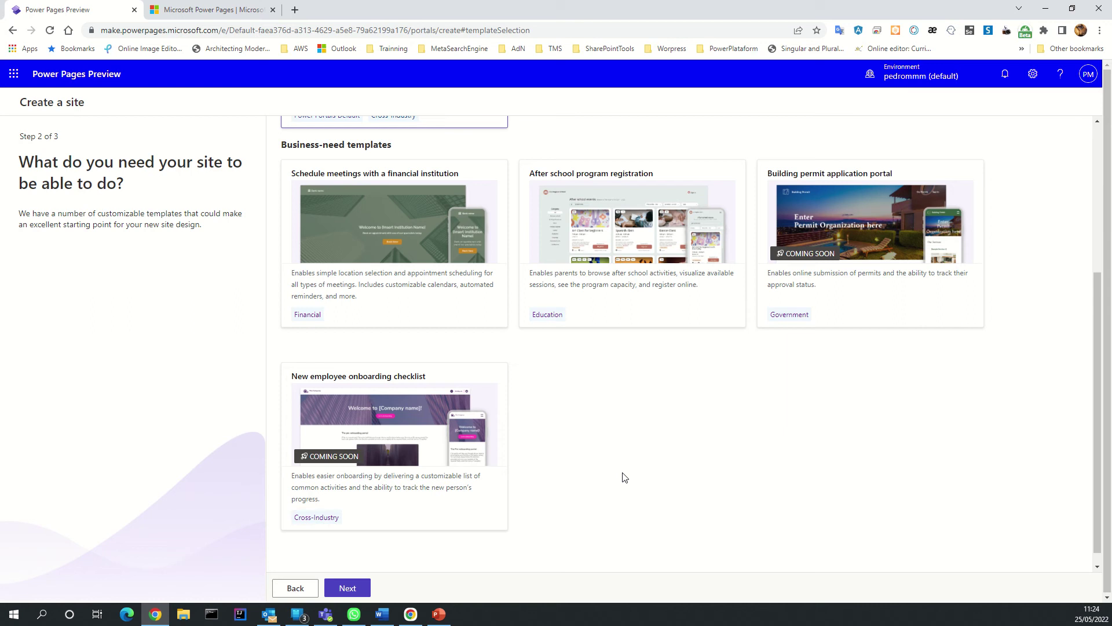
pyautogui.click(378, 178)
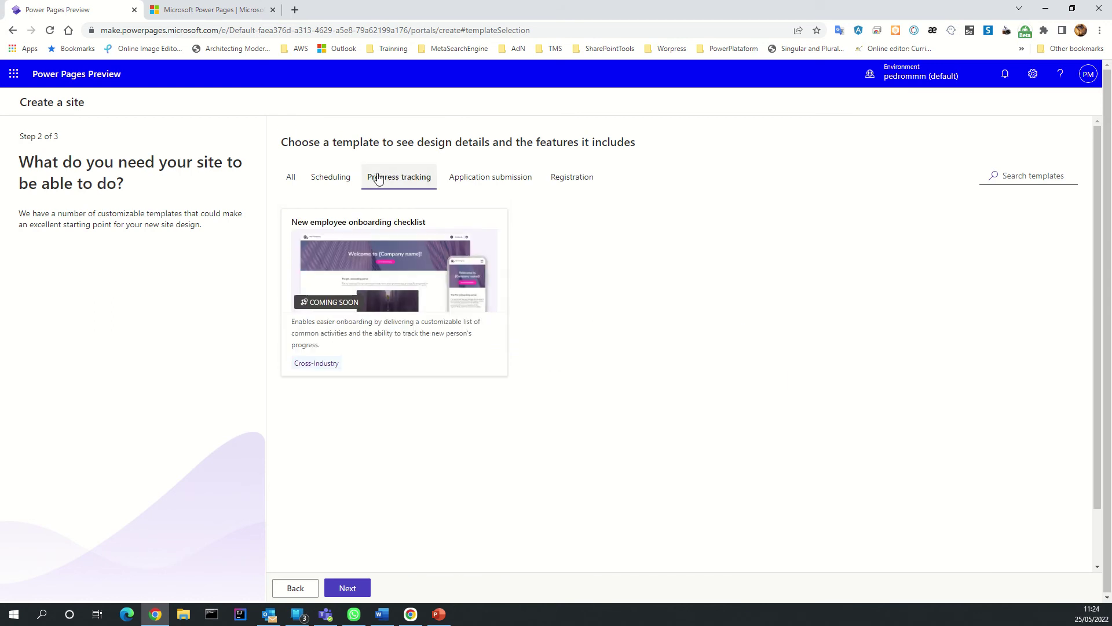
pyautogui.click(497, 178)
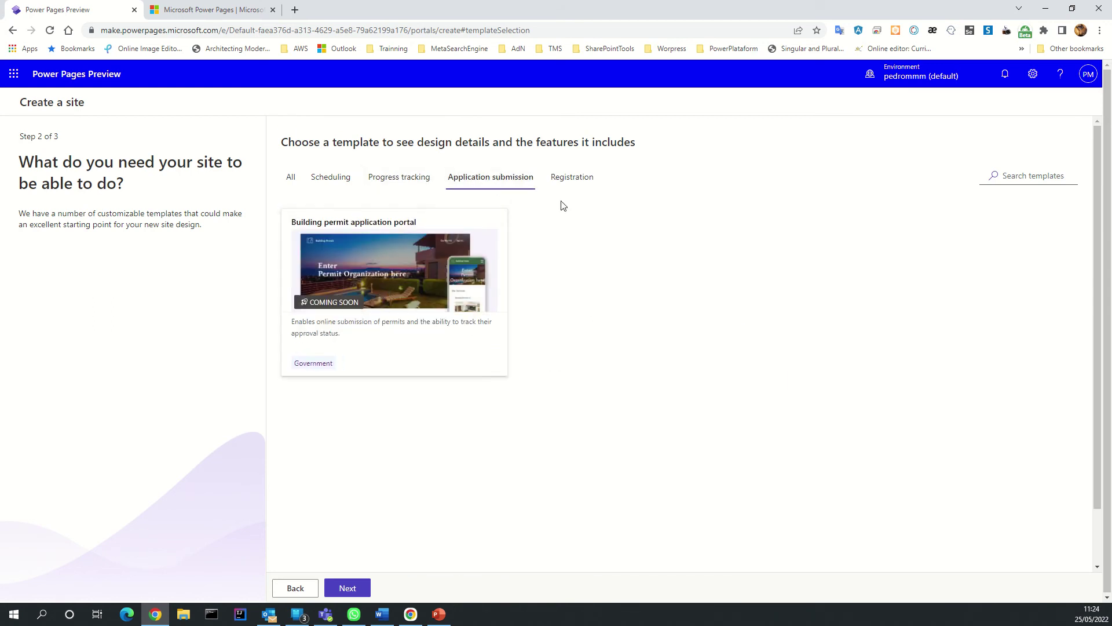
pyautogui.click(572, 177)
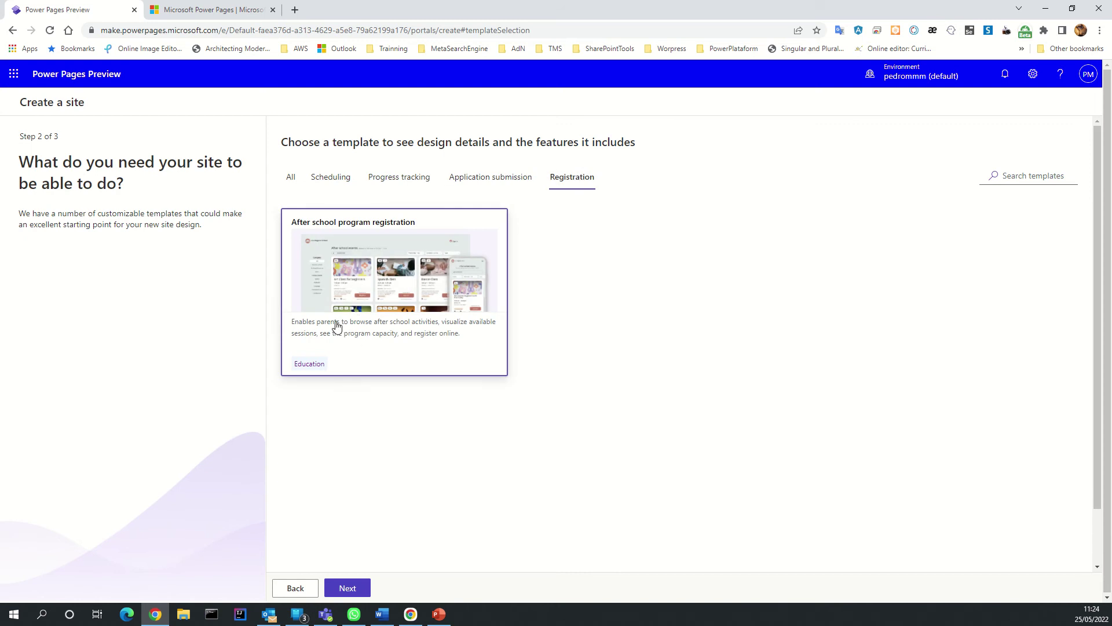
pyautogui.click(330, 177)
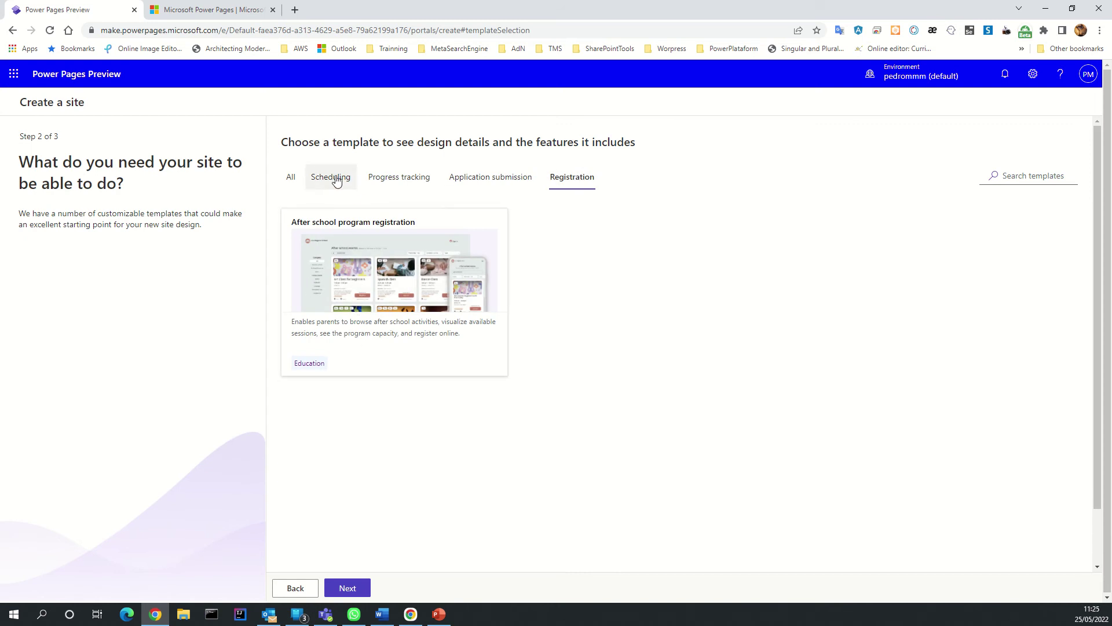
pyautogui.click(292, 177)
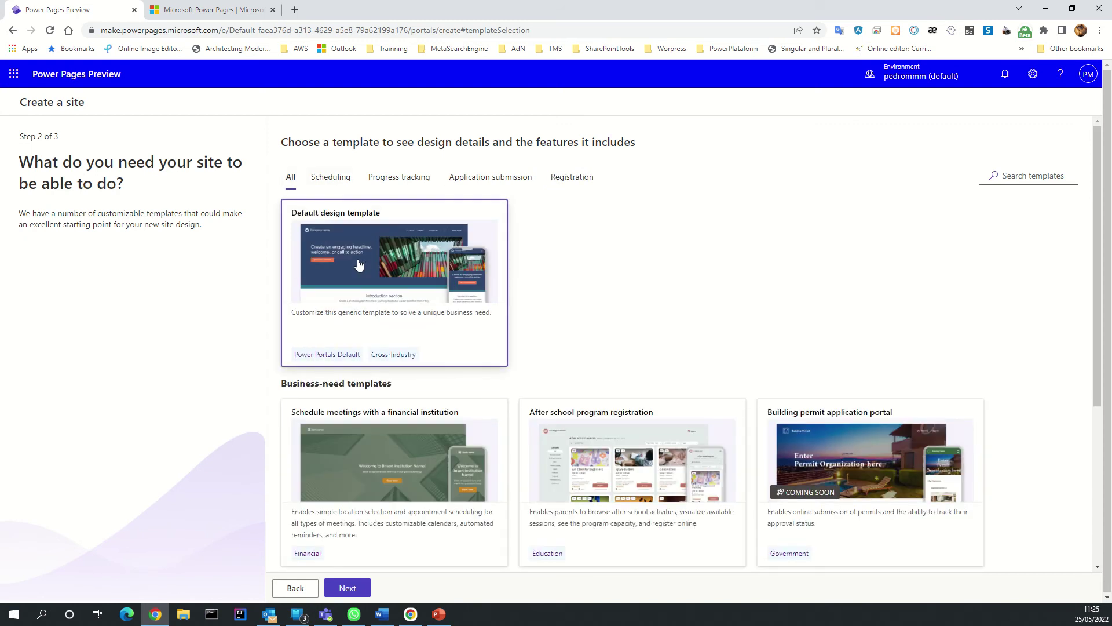
# Step: Continue with the Default design template and name the site CantindoDotNetPowerPages
pyautogui.click(353, 588)
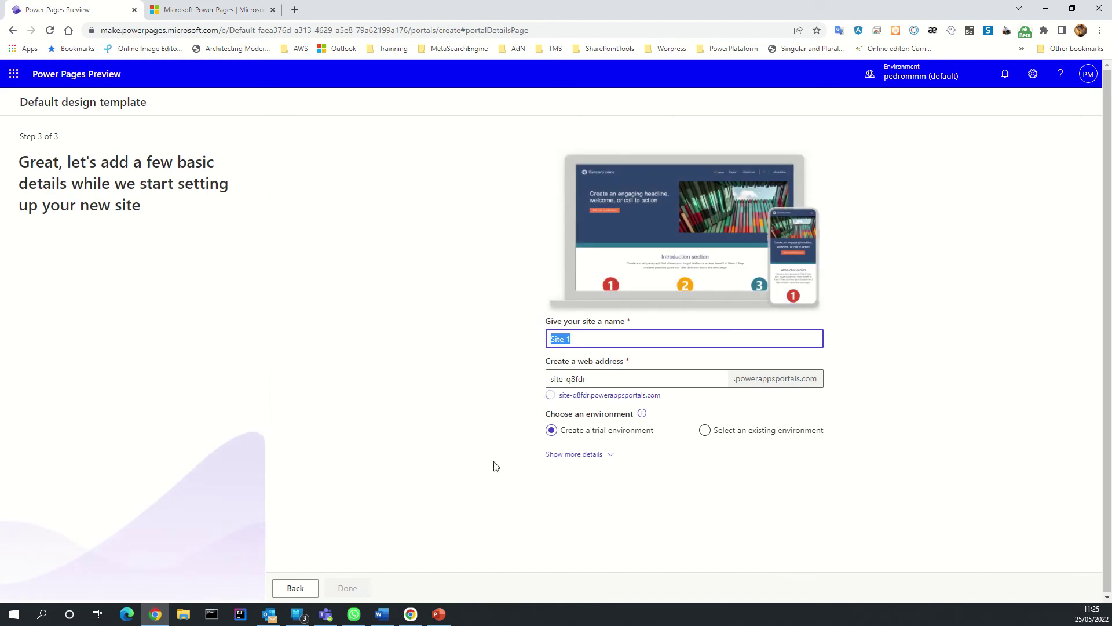
pyautogui.click(578, 347)
pyautogui.moveTo(578, 344); pyautogui.dragTo(545, 340)
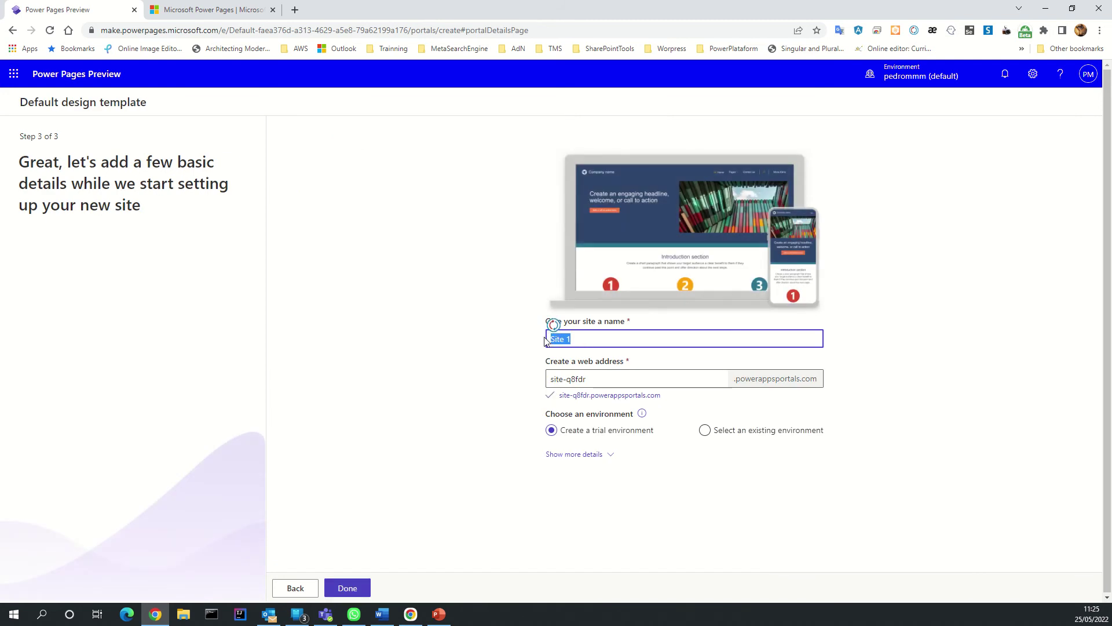
pyautogui.write('CantindoPoe')
pyautogui.write('.net')
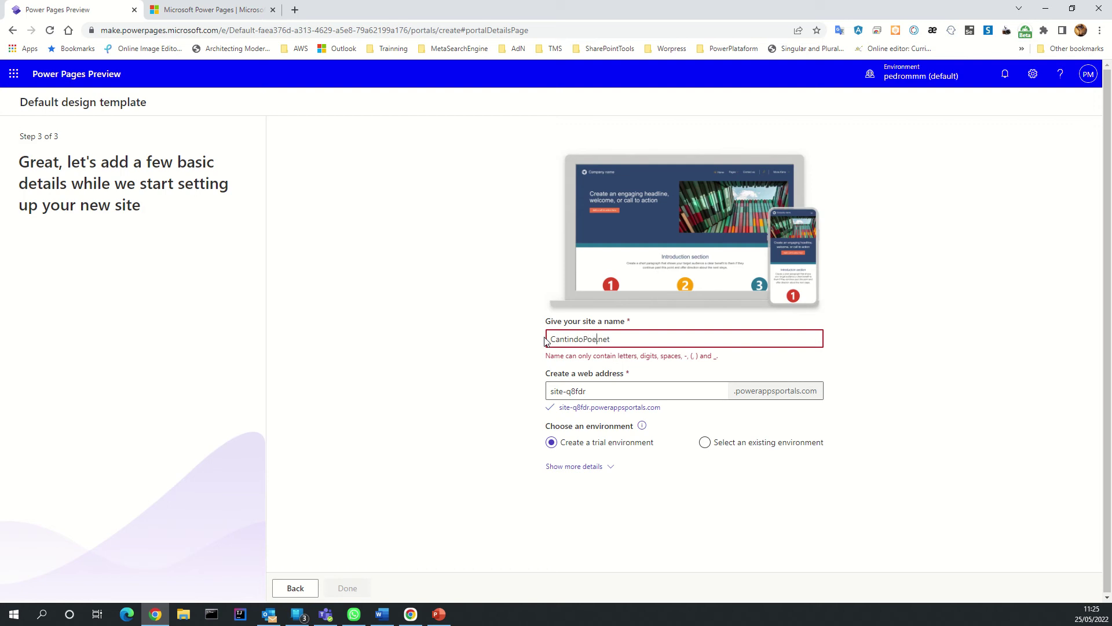
pyautogui.write('wrPa')
pyautogui.write('ge')
pyautogui.write('Do')
pyautogui.write('tNet')
pyautogui.moveTo(660, 340); pyautogui.dragTo(607, 340)
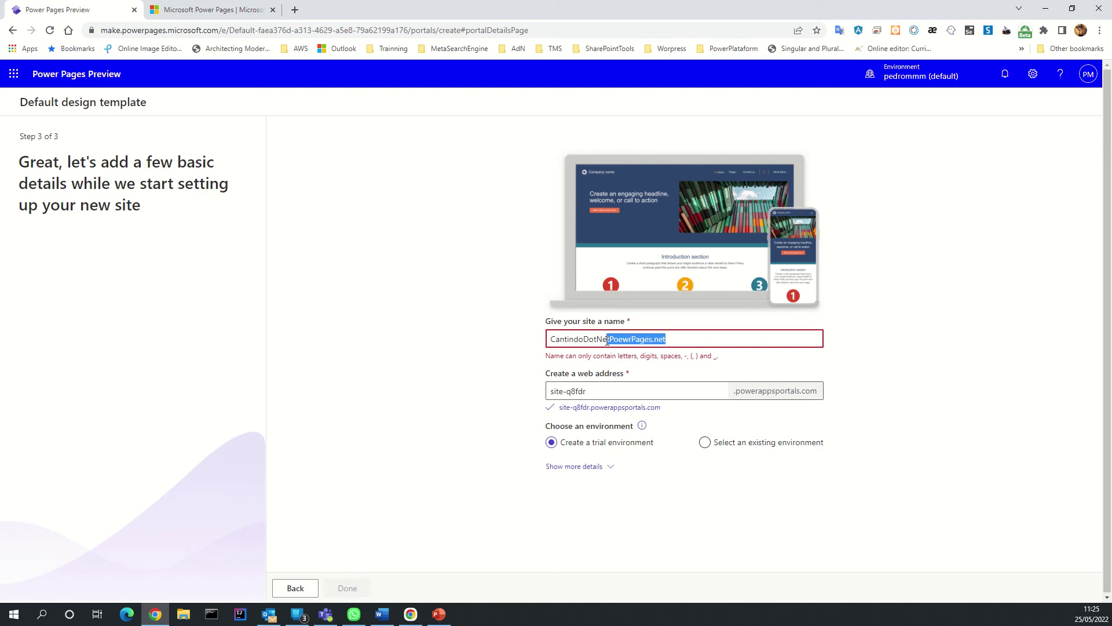
pyautogui.press('BackSpace')
pyautogui.write('w')
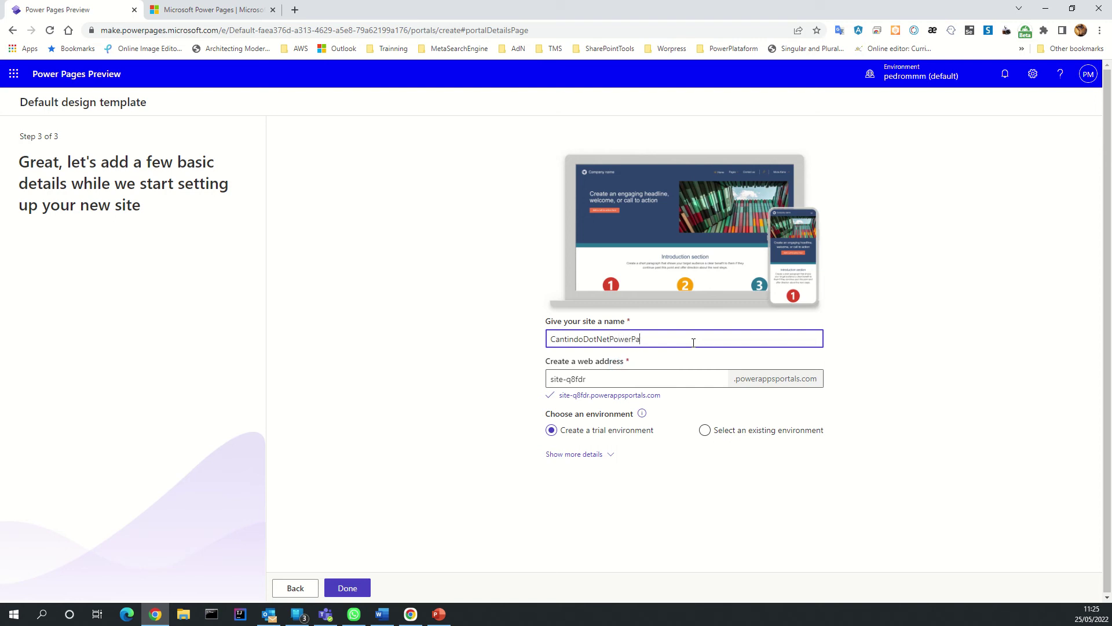
# Step: Replace the generated web address with CantindoDotNetPowerPages
pyautogui.click(600, 380)
pyautogui.moveTo(600, 380); pyautogui.dragTo(546, 380)
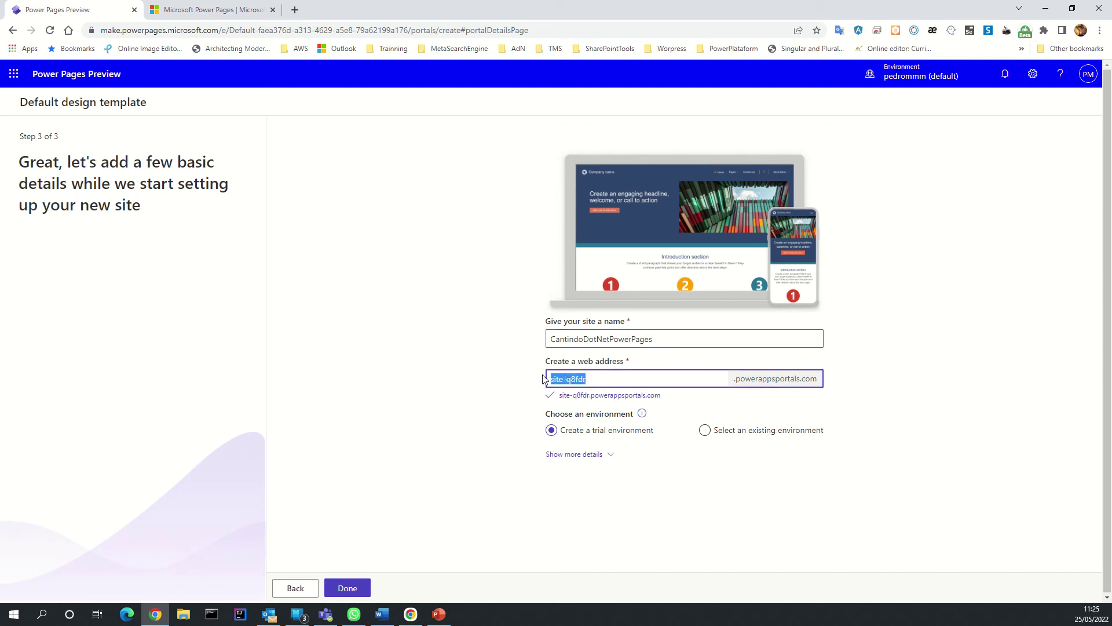
pyautogui.moveTo(551, 338); pyautogui.dragTo(663, 335)
pyautogui.hotkey('ctrl', 'c')
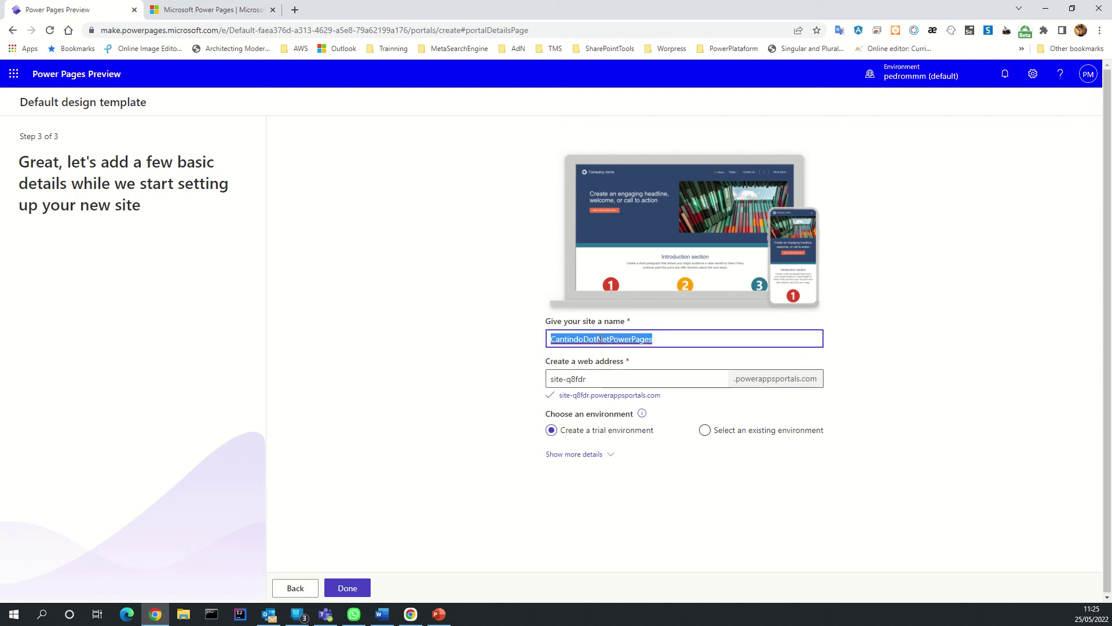
pyautogui.click(610, 323)
pyautogui.moveTo(592, 380); pyautogui.dragTo(552, 362)
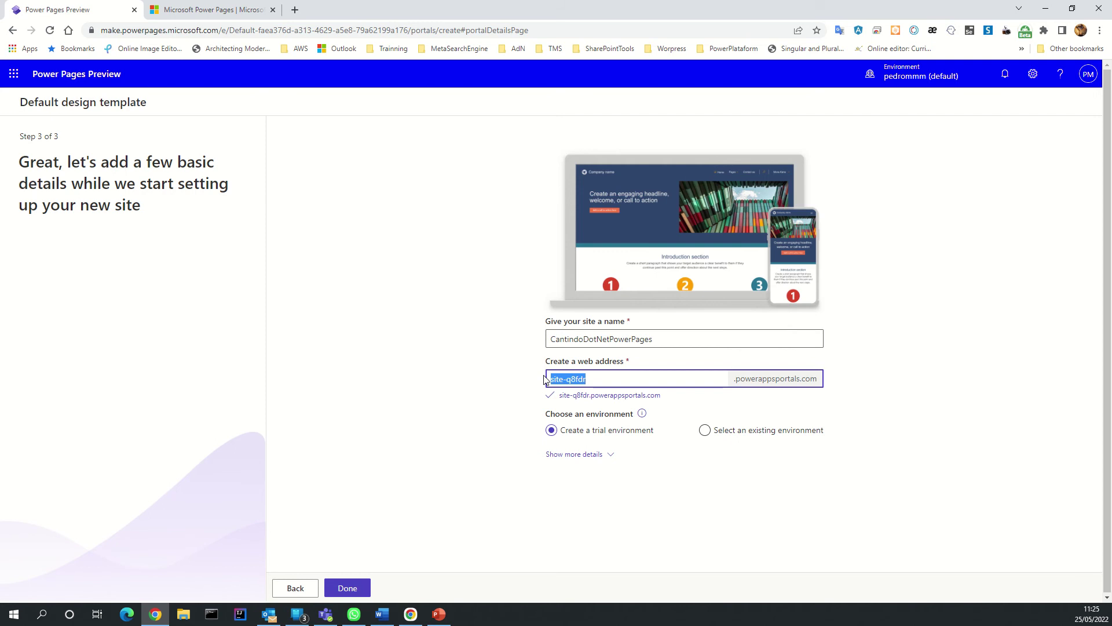
pyautogui.hotkey('ctrl', 'v')
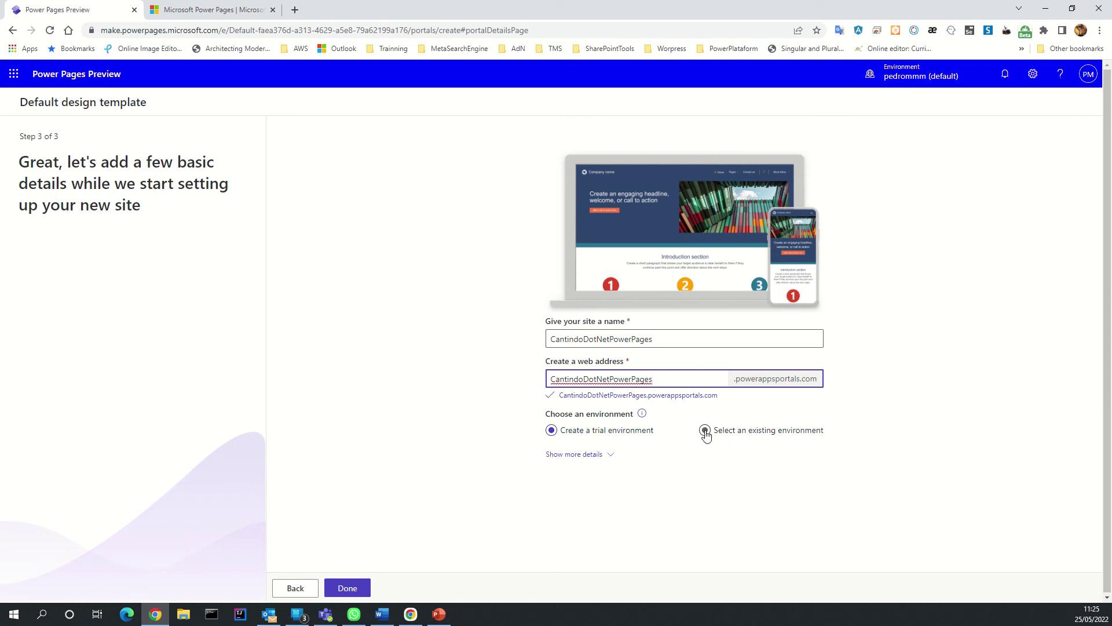
# Step: Use an existing environment and pick Sales Avaliação
pyautogui.click(705, 431)
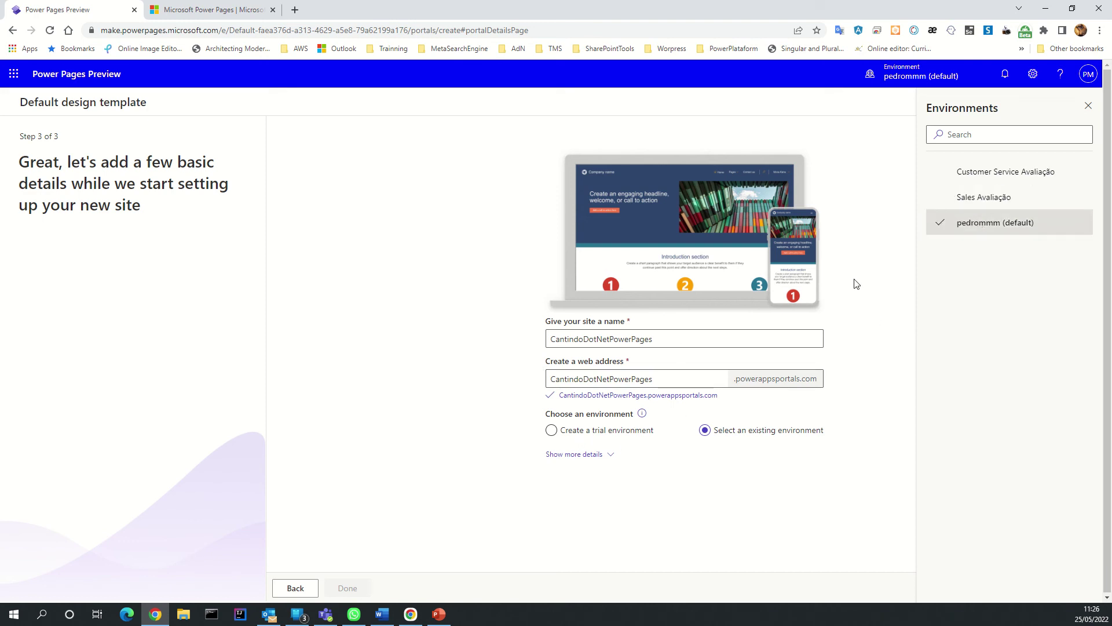
pyautogui.click(551, 430)
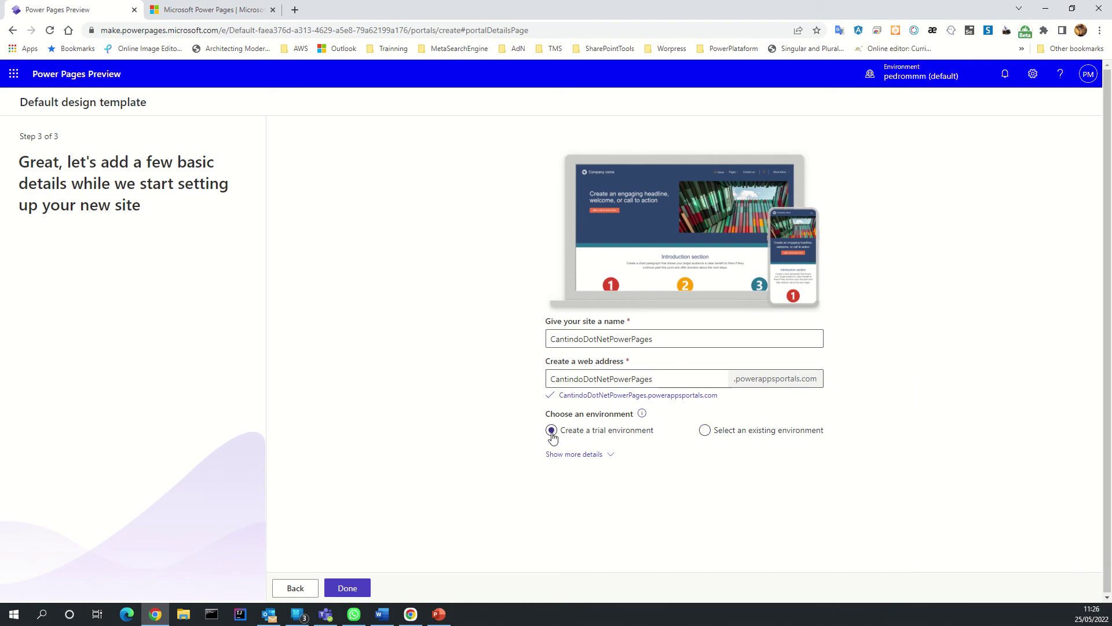
pyautogui.click(706, 433)
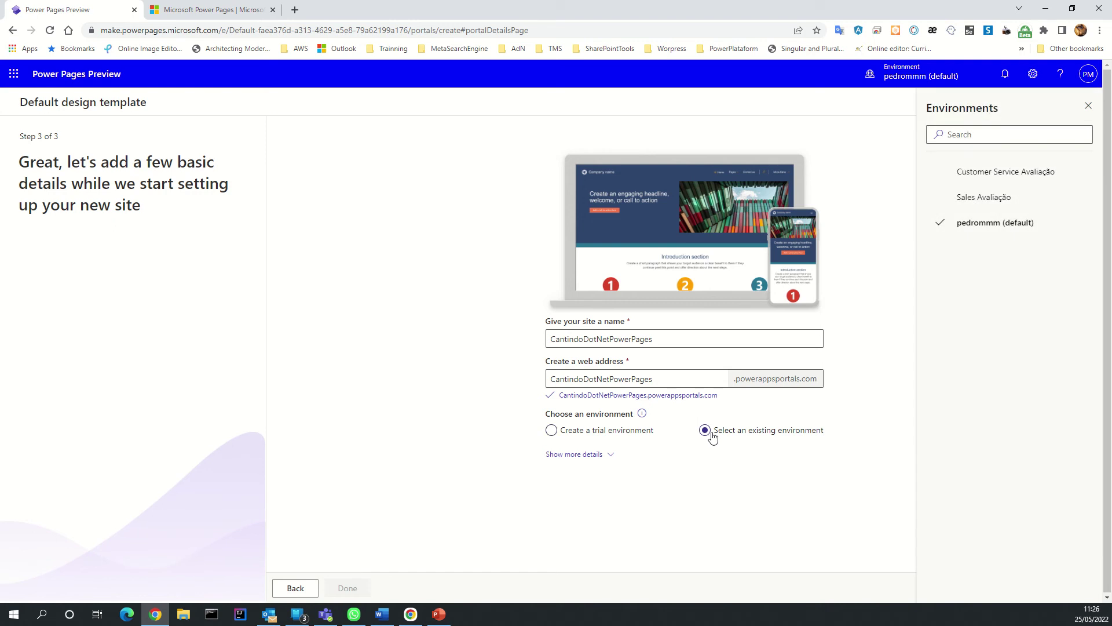
pyautogui.click(984, 206)
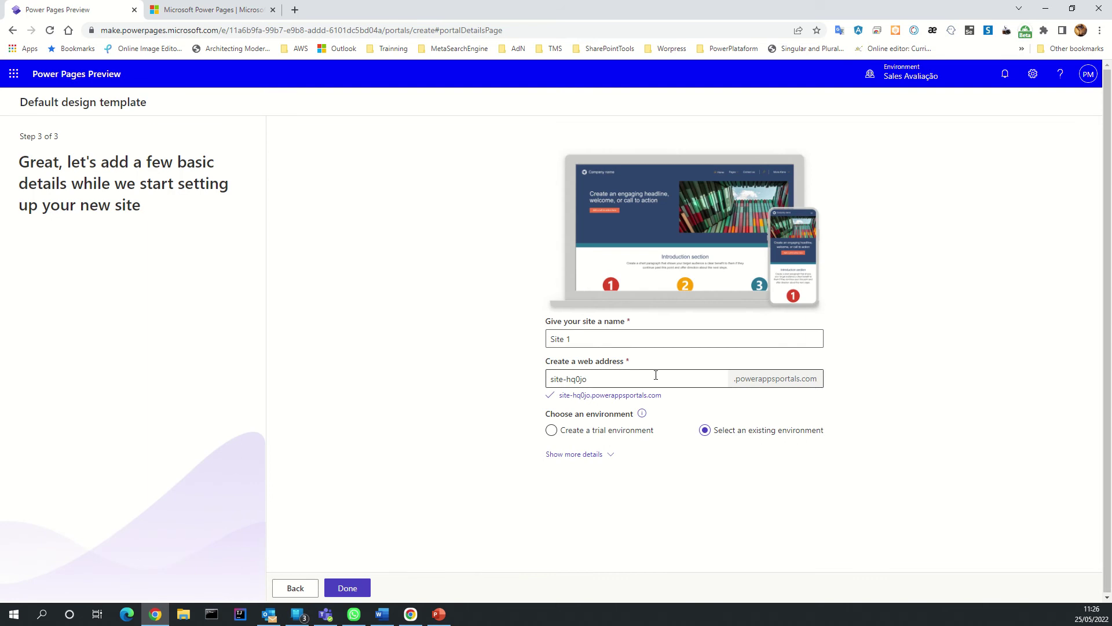
# Step: Select the reset Site 1 name, switch to trial environment, and reopen the environments list
pyautogui.tripleClick(595, 342)
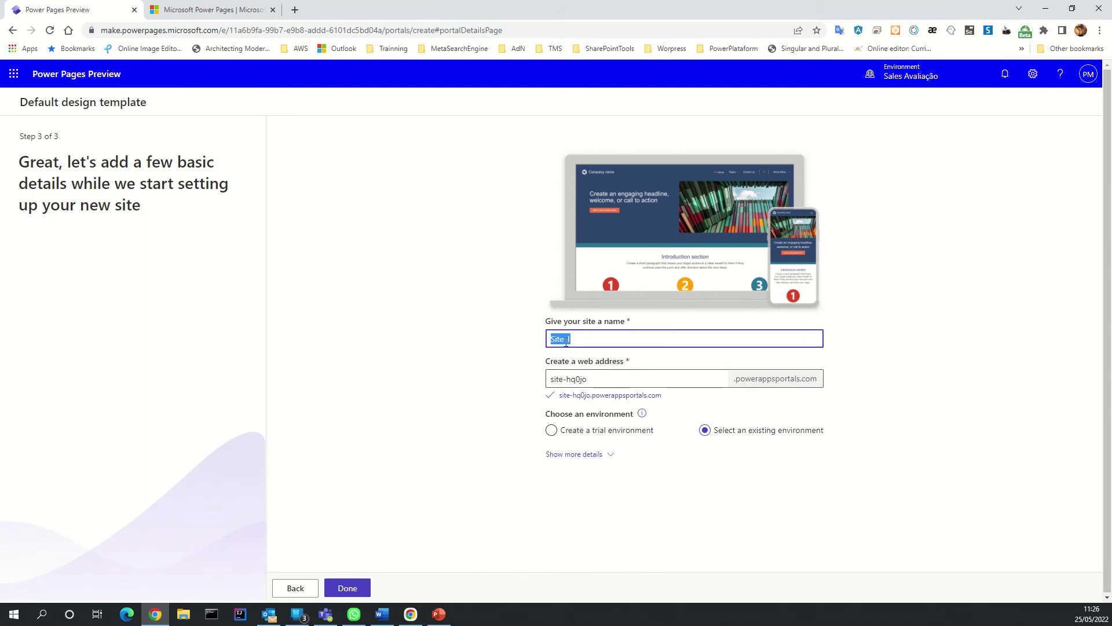
pyautogui.write('CantindoDotNetPowerPages')
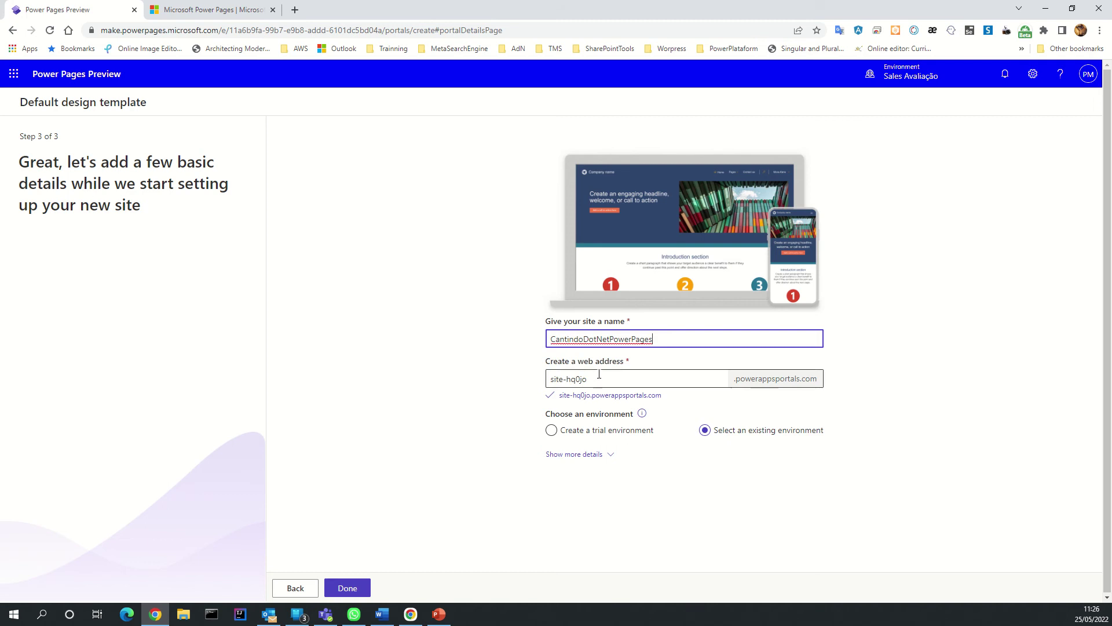
pyautogui.click(598, 433)
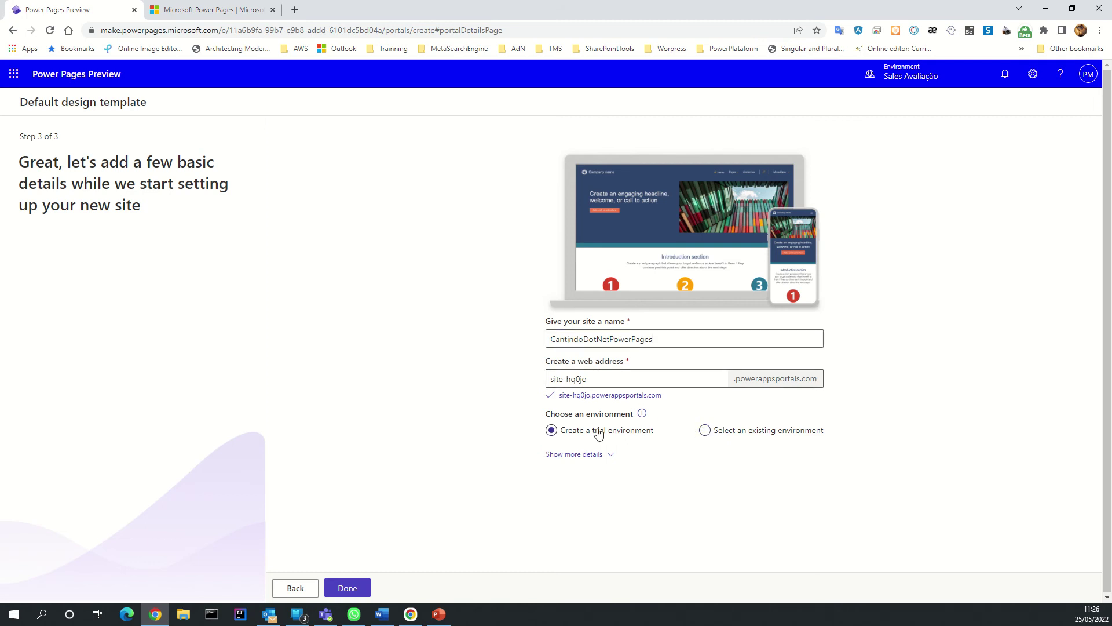
pyautogui.click(897, 86)
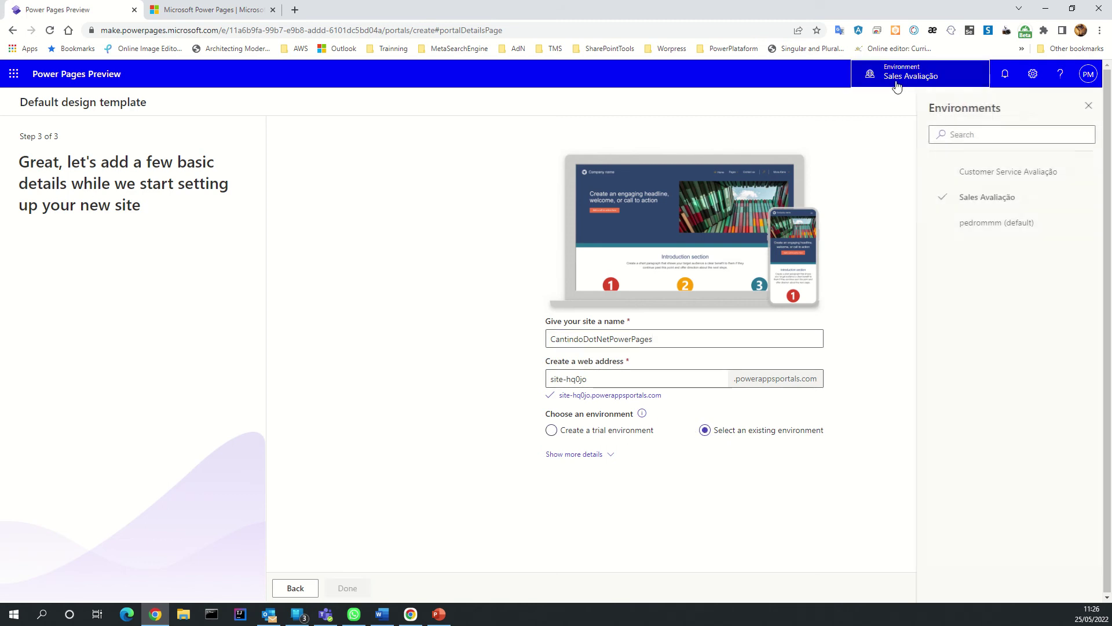
# Step: Switch back to the default environment and re-enter CantindoDotNetPowerPages as name and web address
pyautogui.click(957, 231)
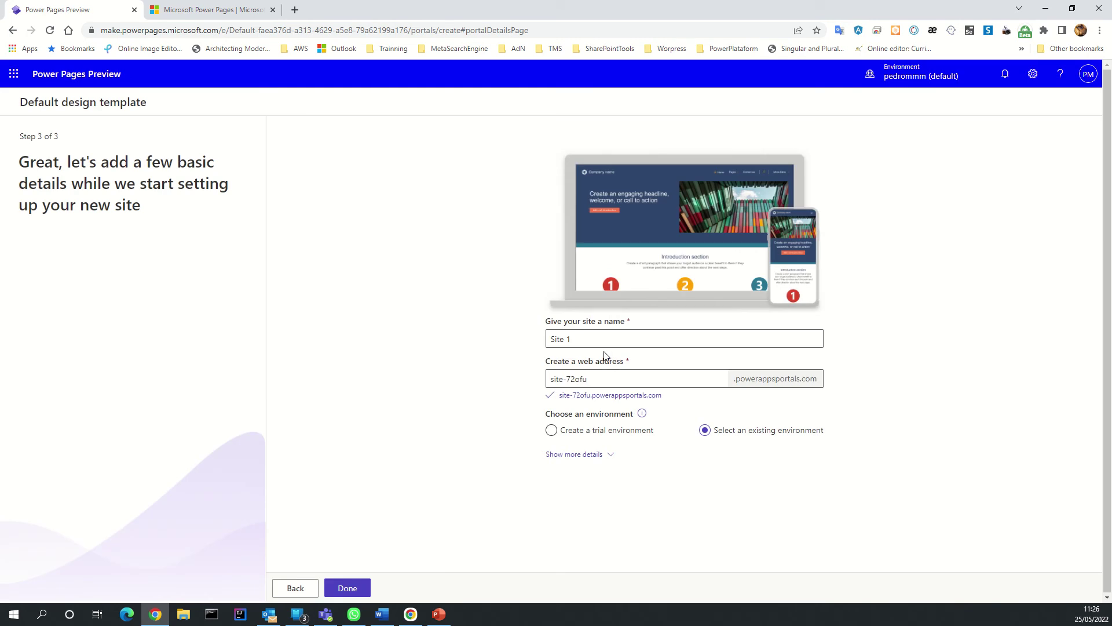
pyautogui.moveTo(593, 338); pyautogui.dragTo(510, 340)
pyautogui.write('CantindoDotNetPowerPages')
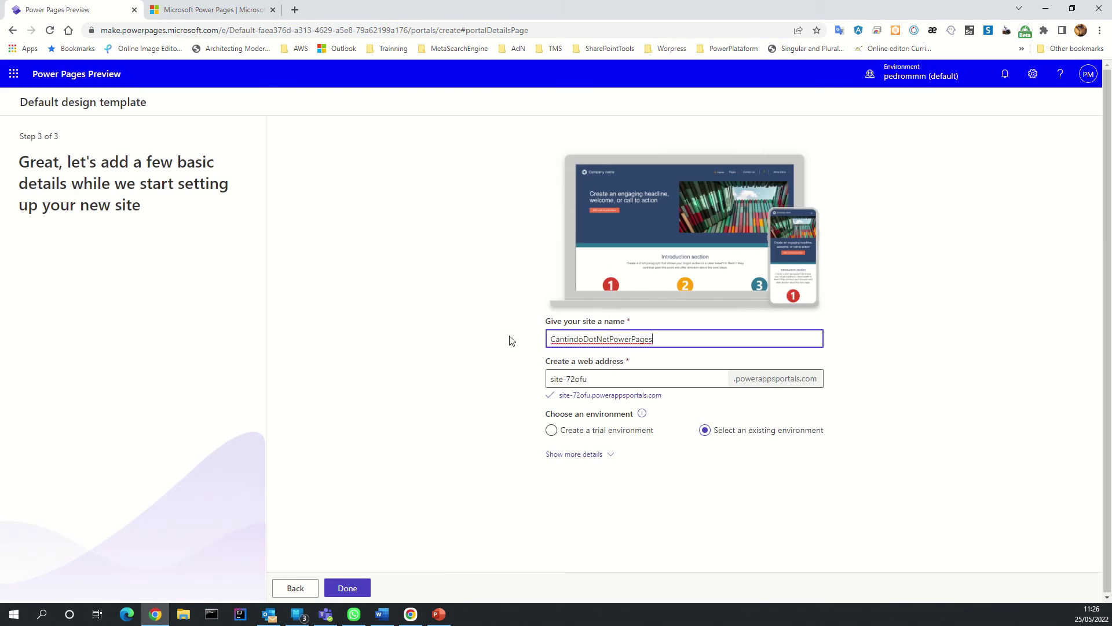
pyautogui.moveTo(591, 379); pyautogui.dragTo(549, 381)
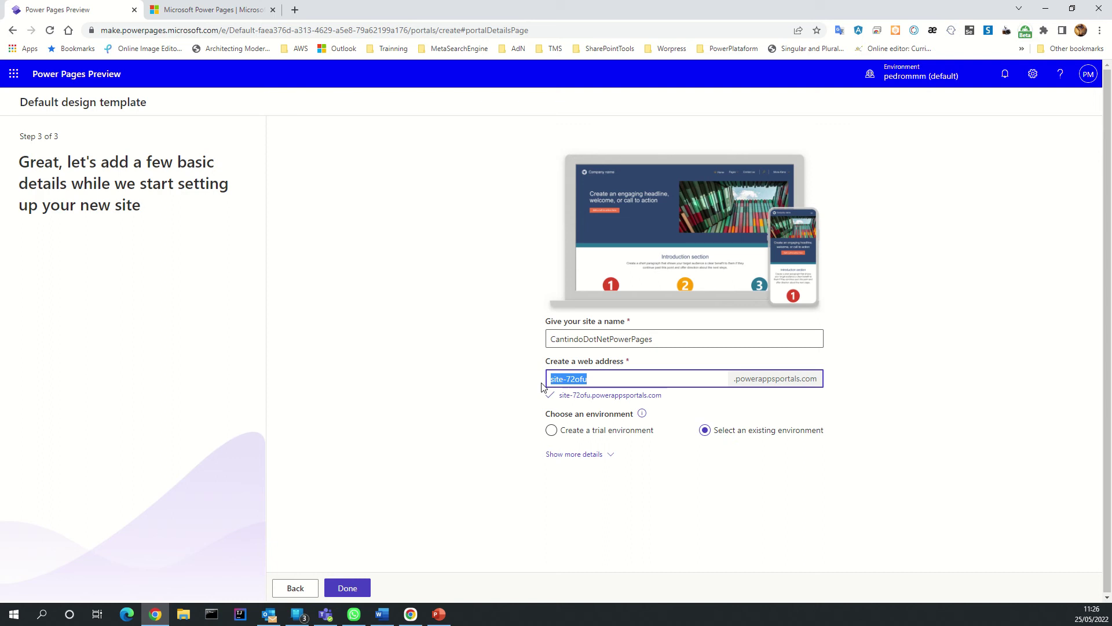
pyautogui.write('CantindoDotNetPowerPages')
pyautogui.click(491, 423)
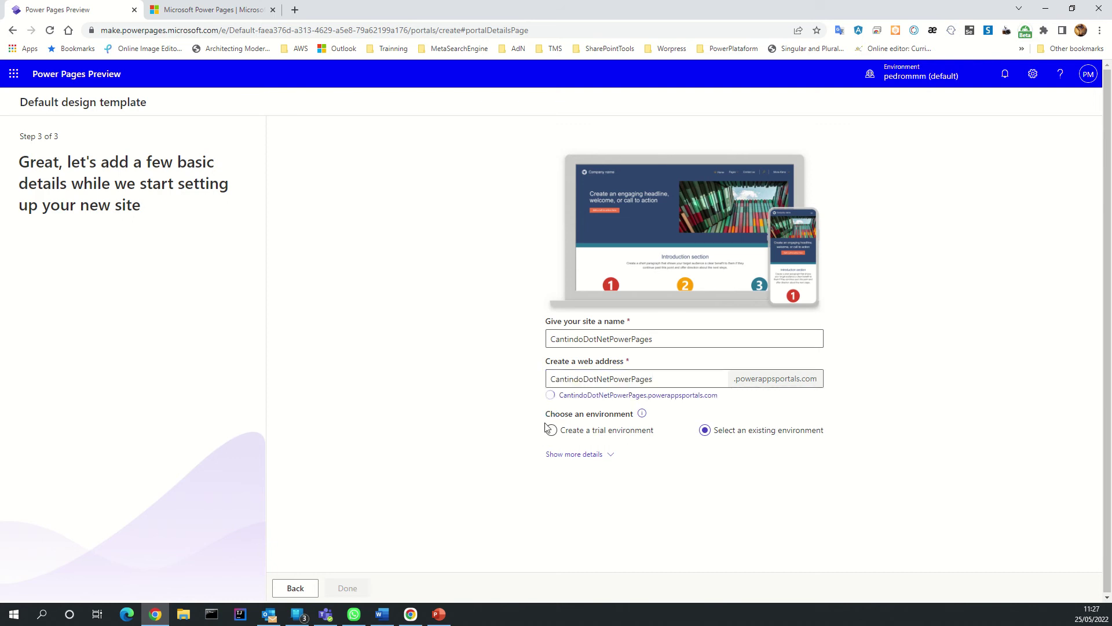
# Step: Choose a new trial environment and keep English (United States) as the site language
pyautogui.click(551, 430)
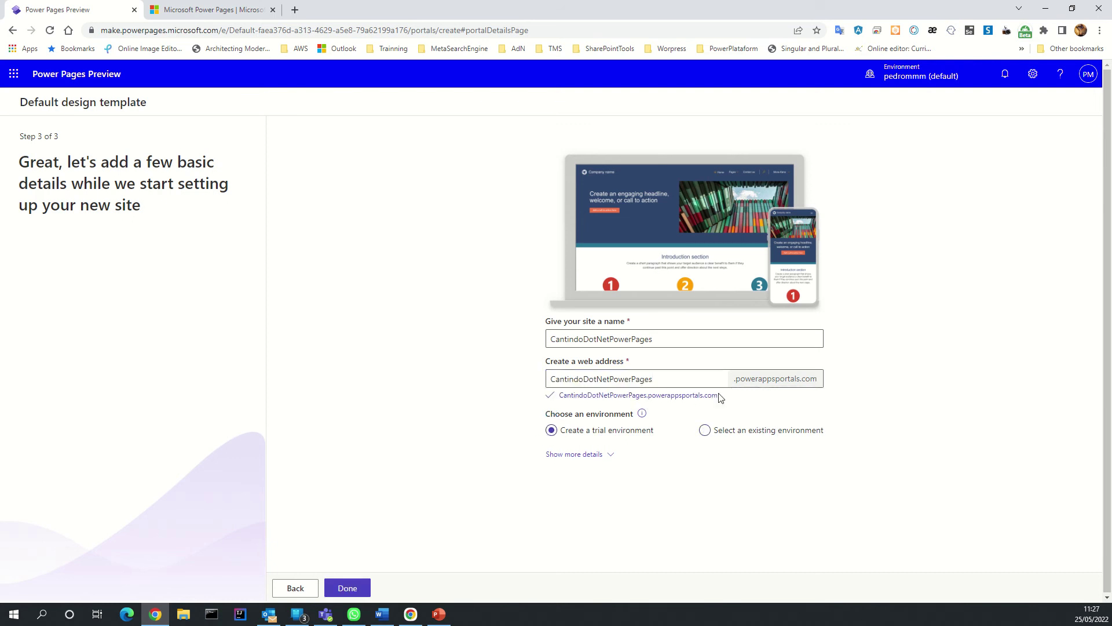
pyautogui.moveTo(719, 397); pyautogui.dragTo(559, 395)
pyautogui.click(567, 454)
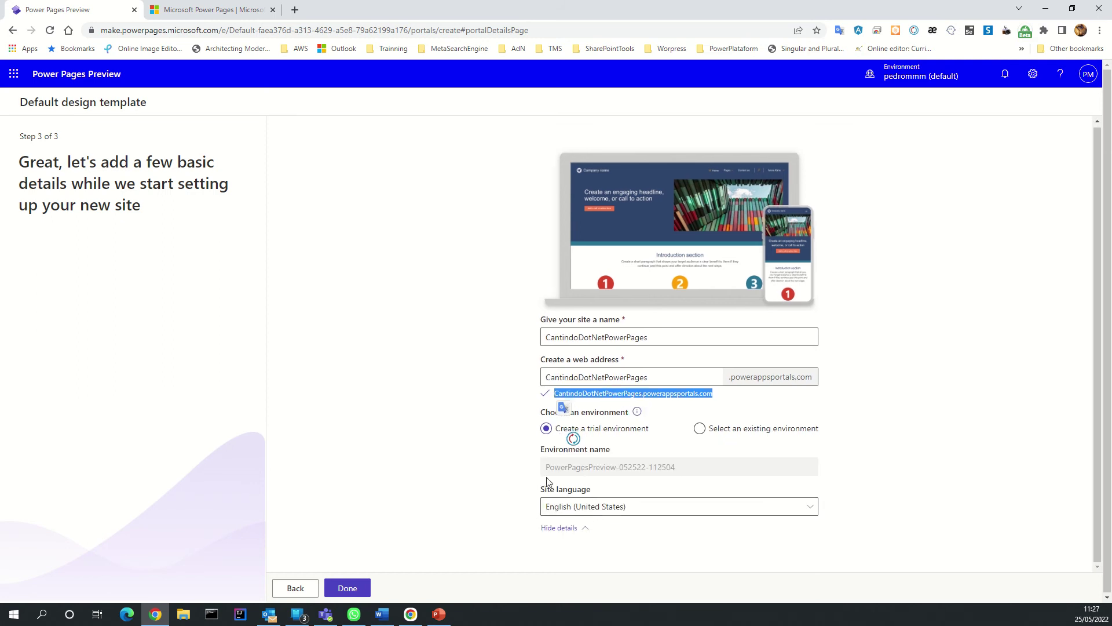
pyautogui.click(620, 506)
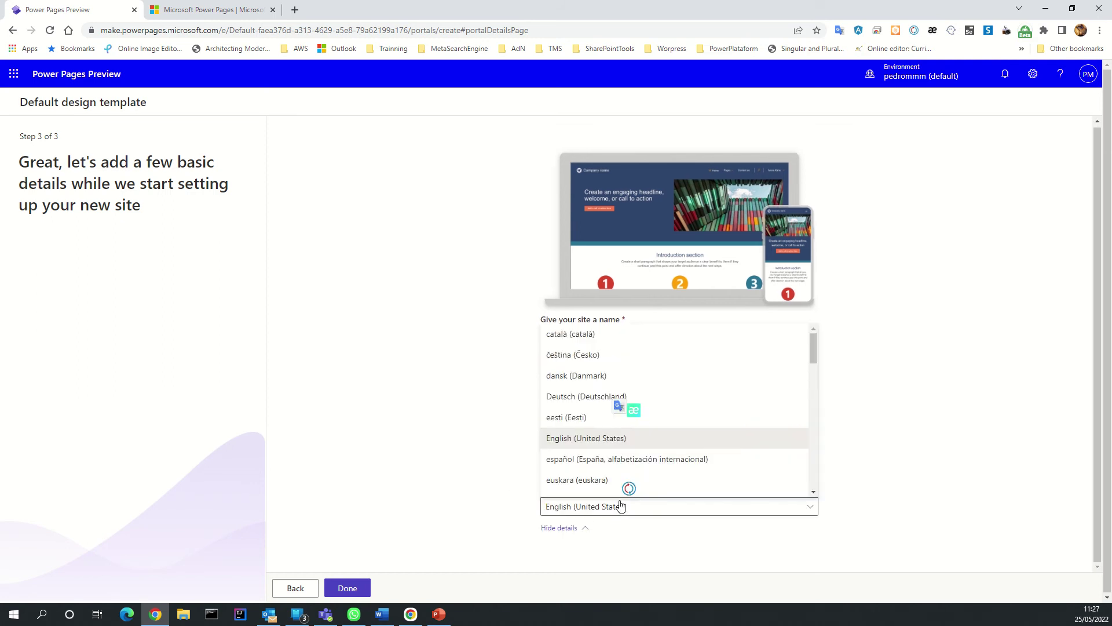
pyautogui.click(621, 506)
pyautogui.click(508, 410)
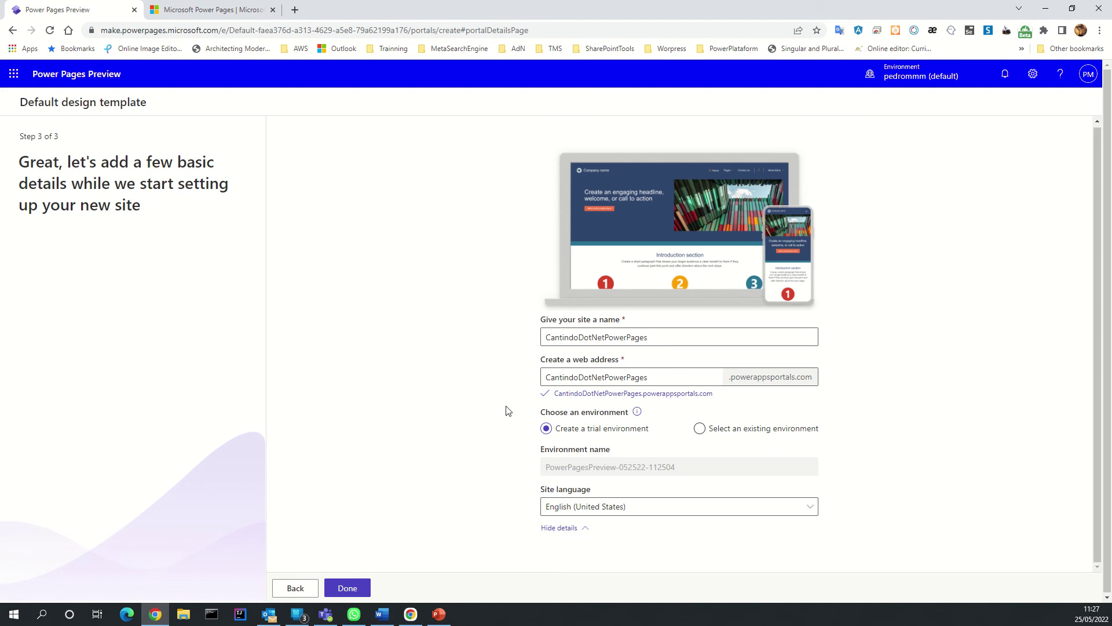
# Step: Submit the CantindoDotNetPowerPages site details and wait for the design studio to open
pyautogui.click(348, 587)
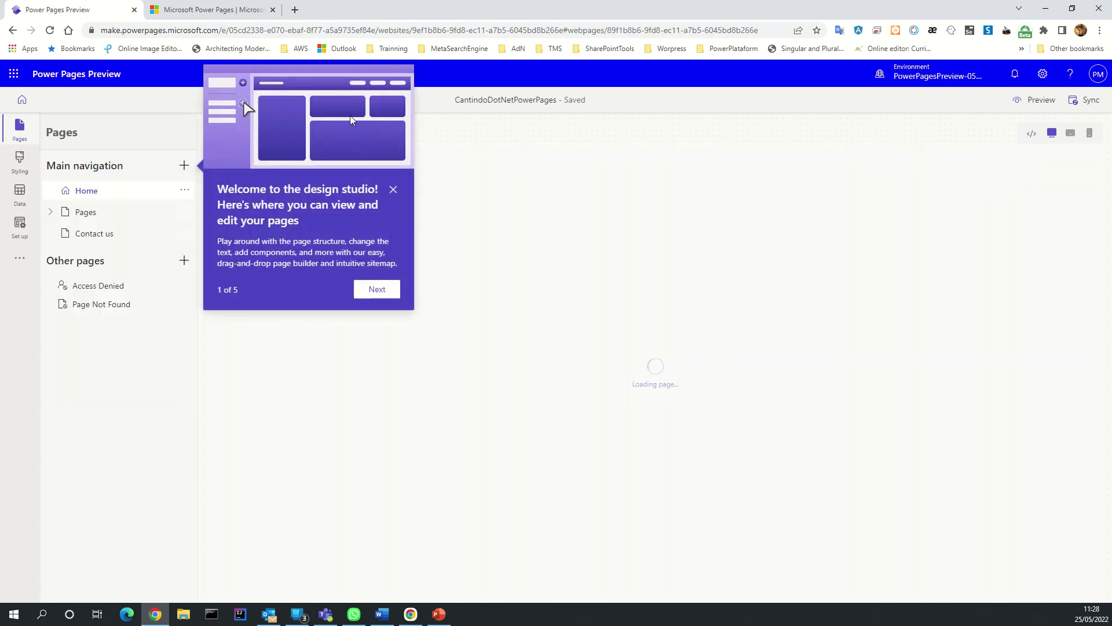
# Step: Close the welcome tour, view Access Denied and the Pages list, check Data, then return to Pages
pyautogui.click(392, 189)
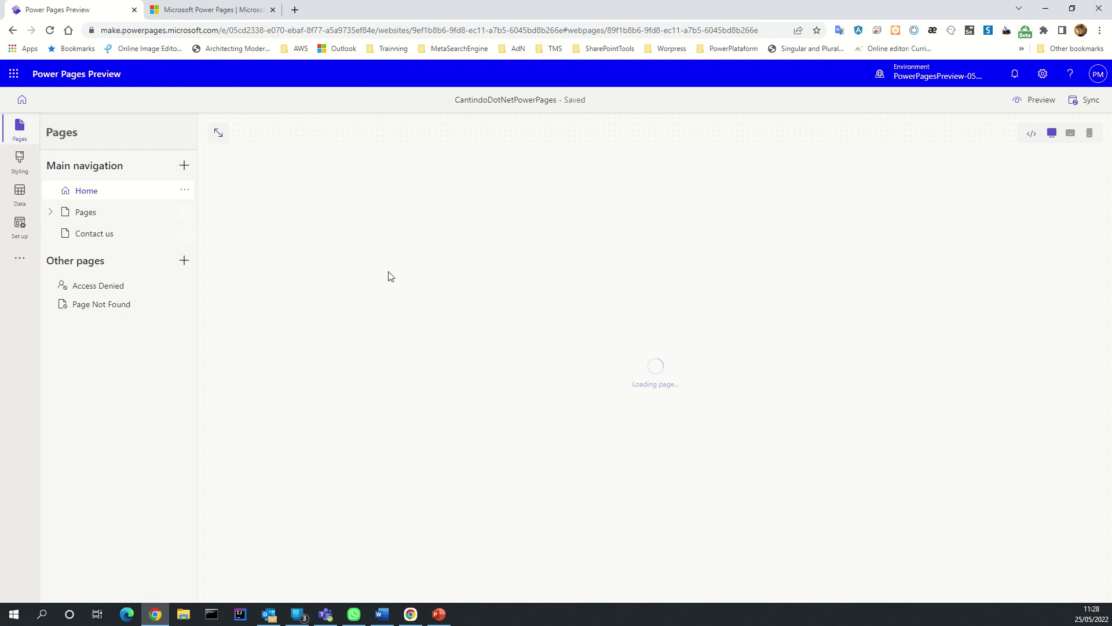
pyautogui.click(83, 290)
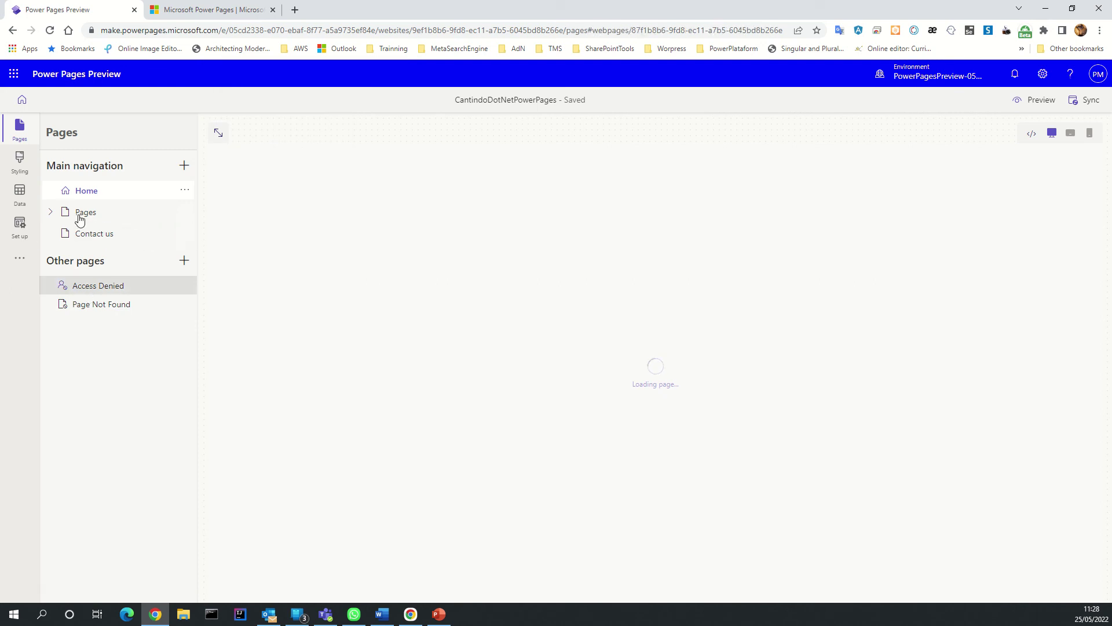
pyautogui.click(52, 215)
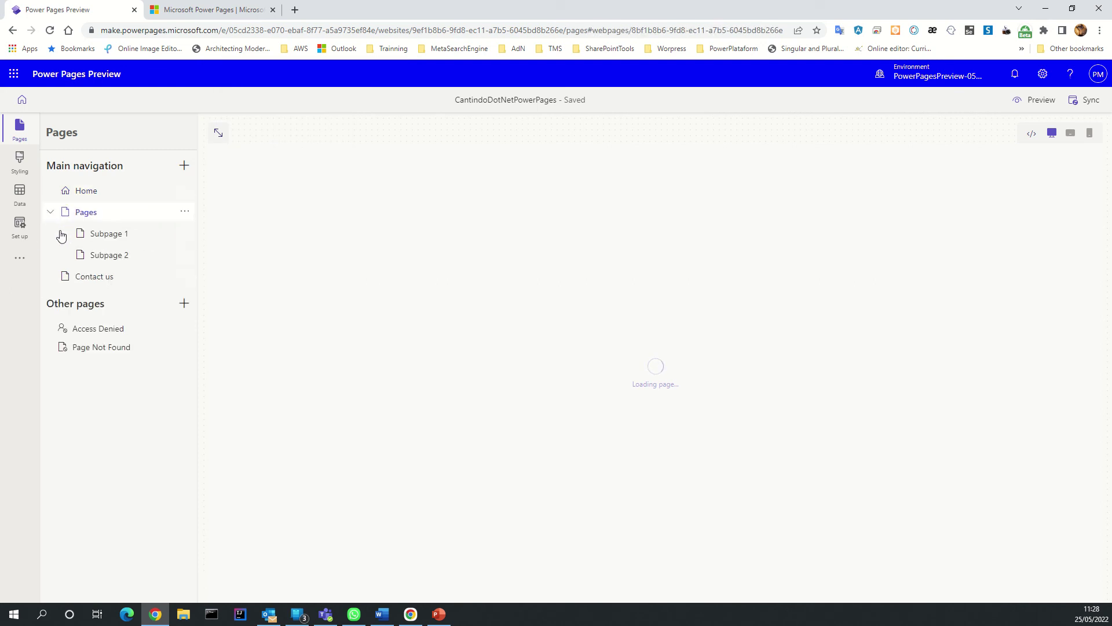
pyautogui.click(22, 200)
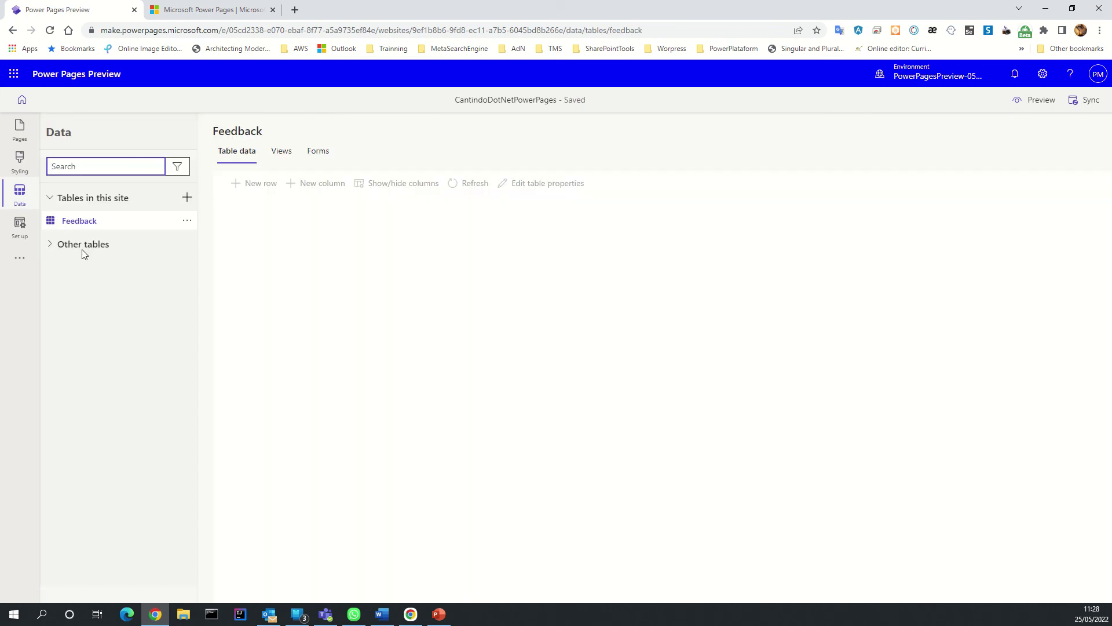
pyautogui.click(21, 134)
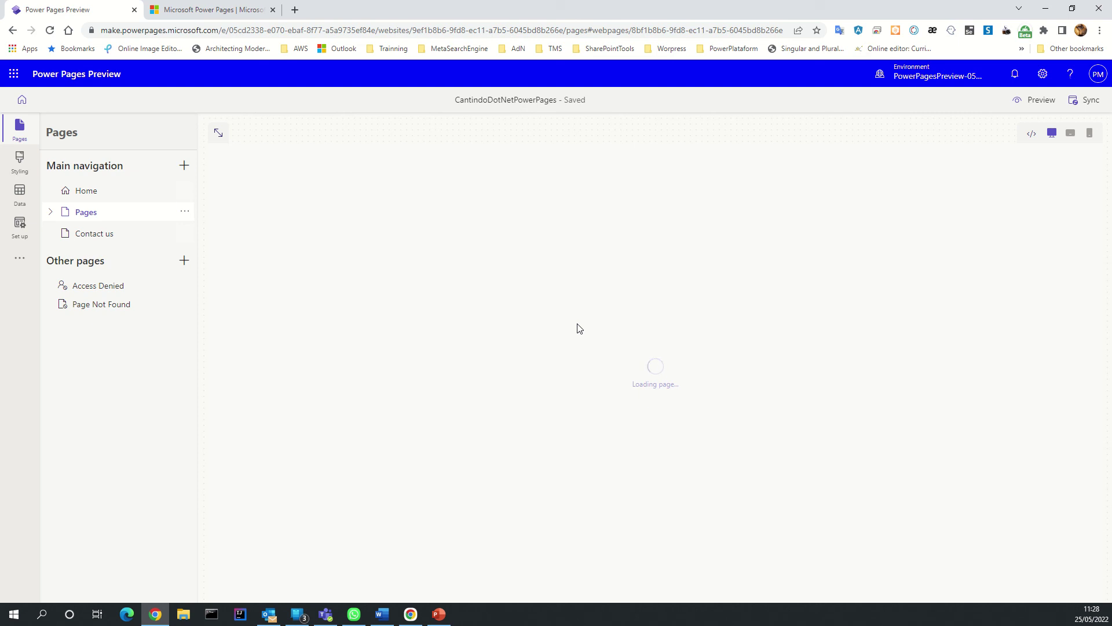
# Step: On the Power Pages product site, view the styling, data-sharing and all-device features under Capabilities
pyautogui.click(217, 10)
pyautogui.scroll(-1, 484, 398)
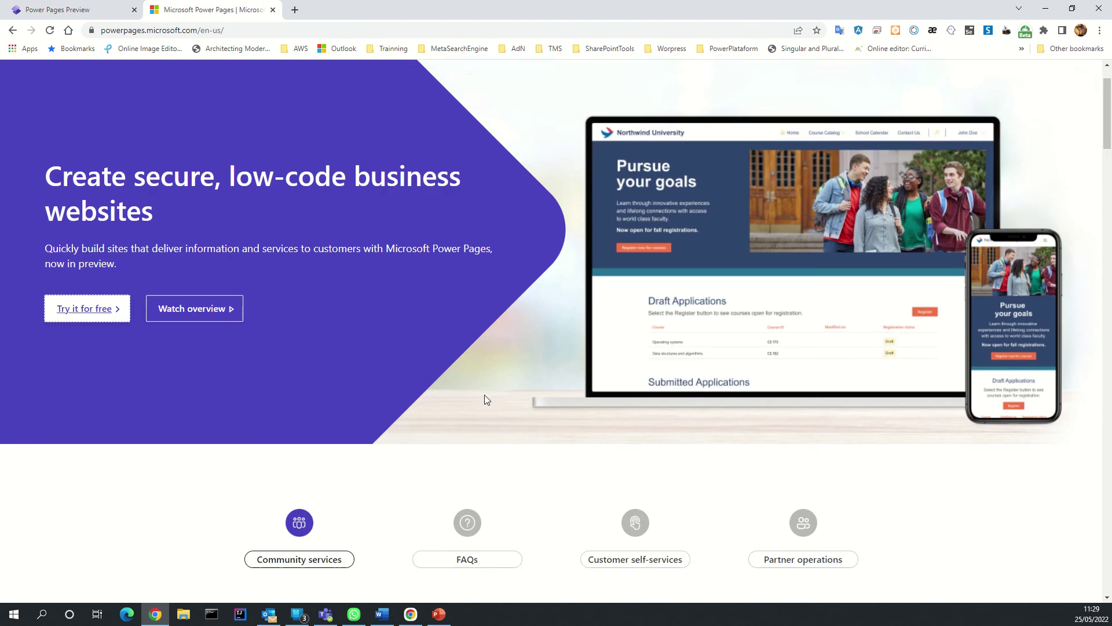
pyautogui.scroll(-3, 484, 398)
pyautogui.scroll(-1, 486, 400)
pyautogui.scroll(-2, 486, 400)
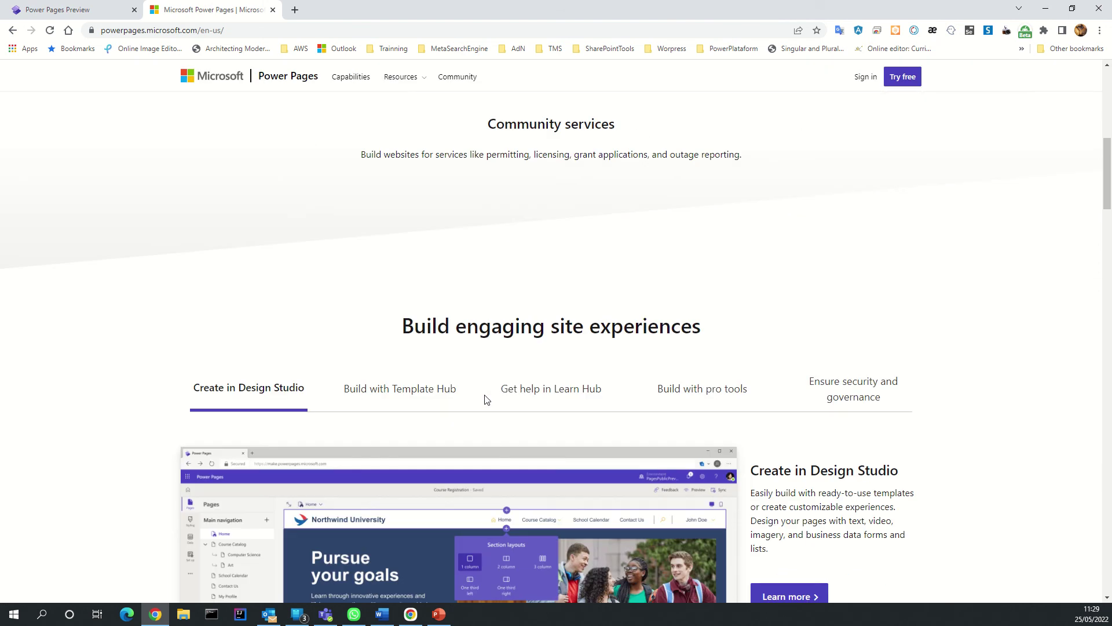
pyautogui.scroll(-1, 485, 399)
pyautogui.scroll(-1, 484, 399)
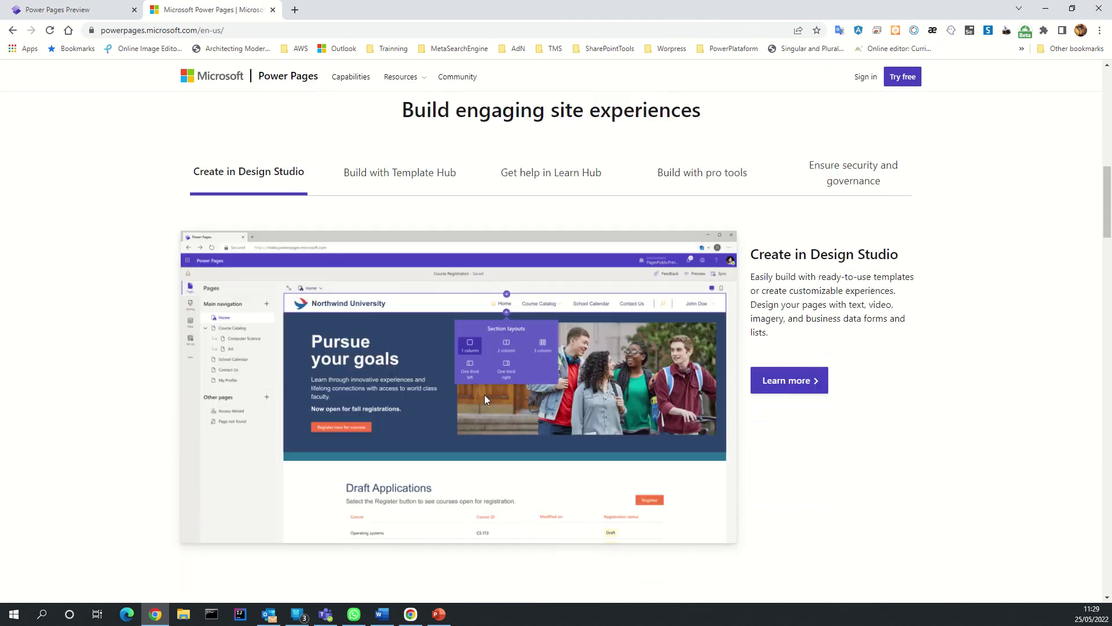
pyautogui.scroll(-1, 484, 399)
pyautogui.scroll(-2, 485, 399)
pyautogui.scroll(-1, 486, 400)
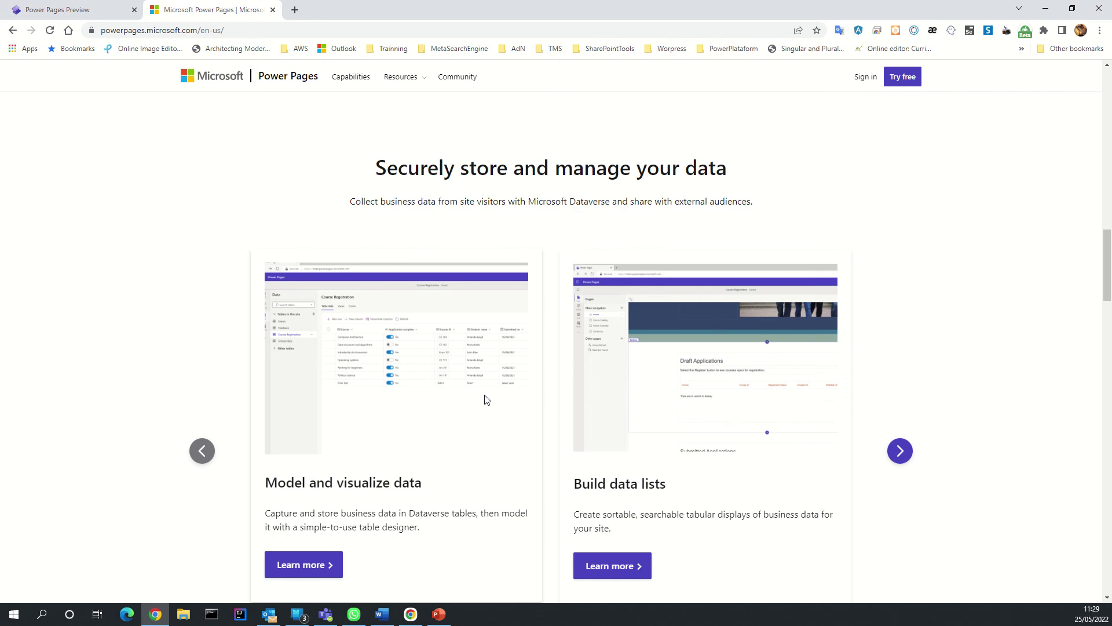
pyautogui.scroll(-2, 485, 399)
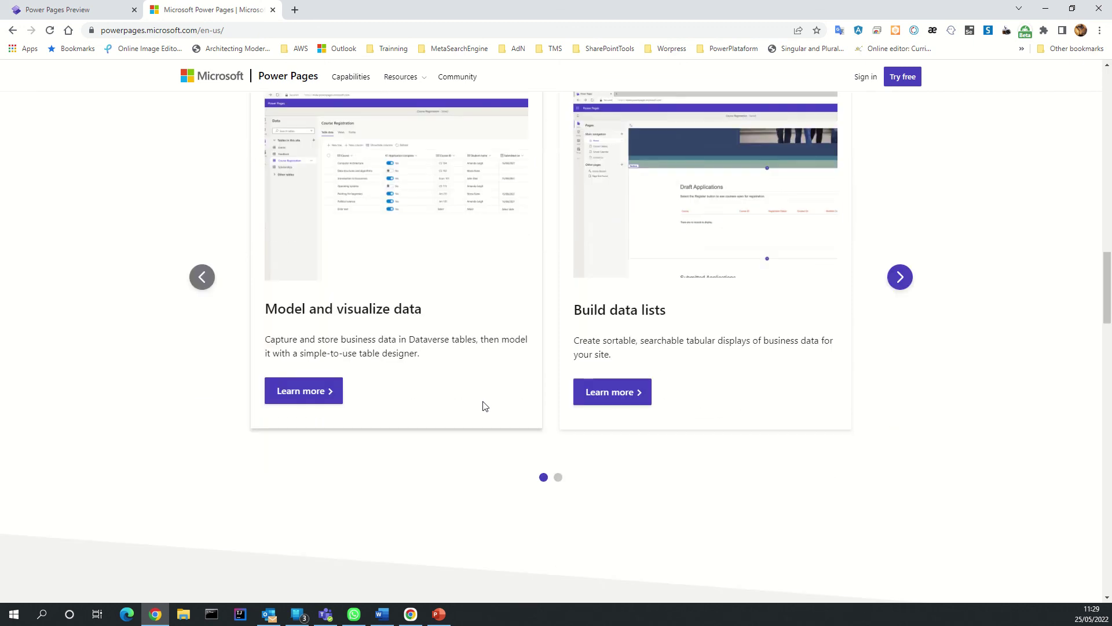
pyautogui.scroll(3, 484, 405)
pyautogui.scroll(2, 482, 425)
pyautogui.scroll(4, 483, 443)
pyautogui.scroll(1, 483, 447)
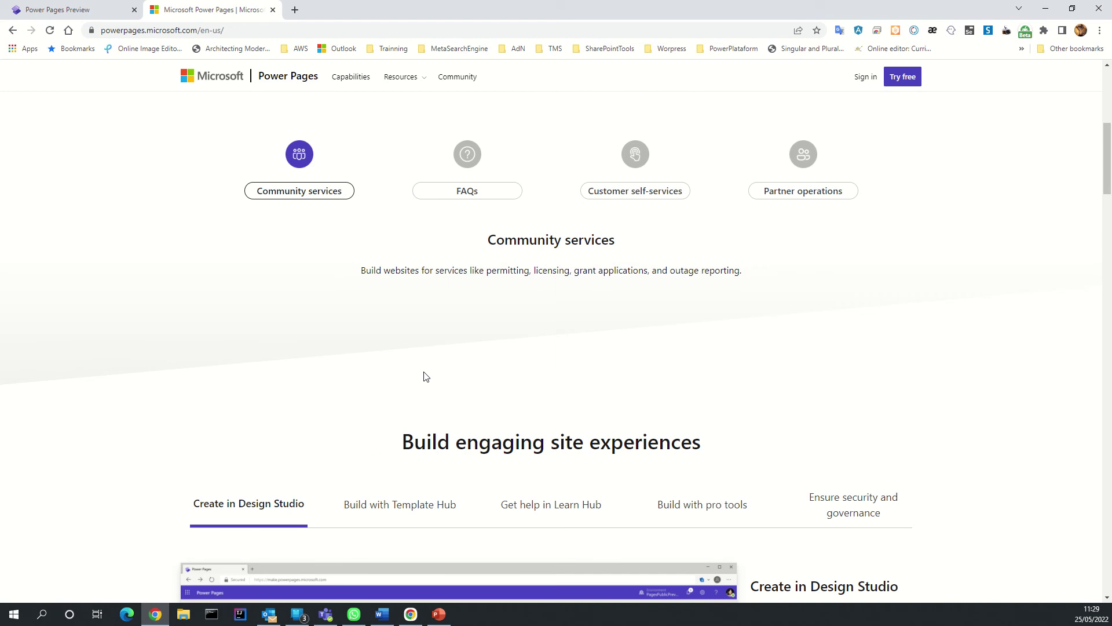
pyautogui.scroll(2, 423, 375)
pyautogui.scroll(2, 422, 378)
pyautogui.scroll(1, 414, 405)
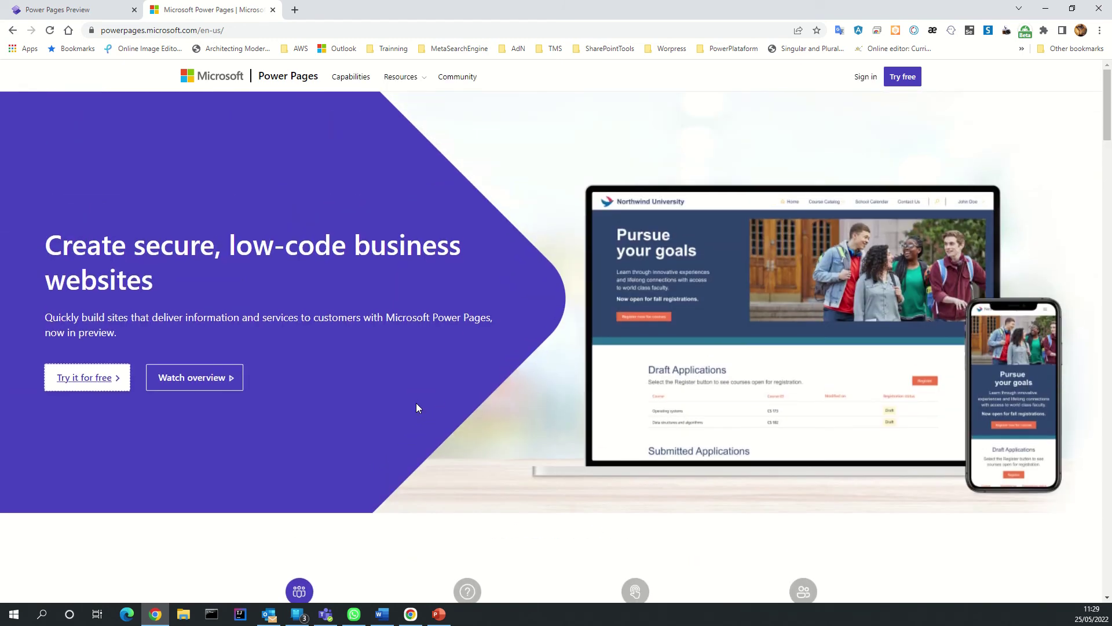
pyautogui.click(351, 78)
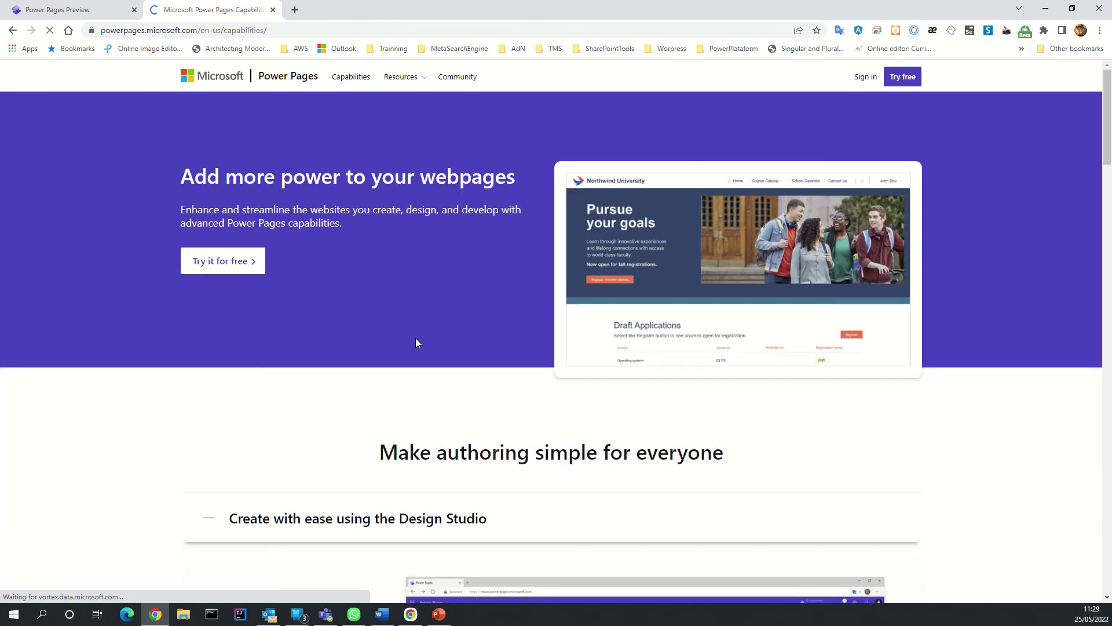
pyautogui.scroll(-3, 413, 378)
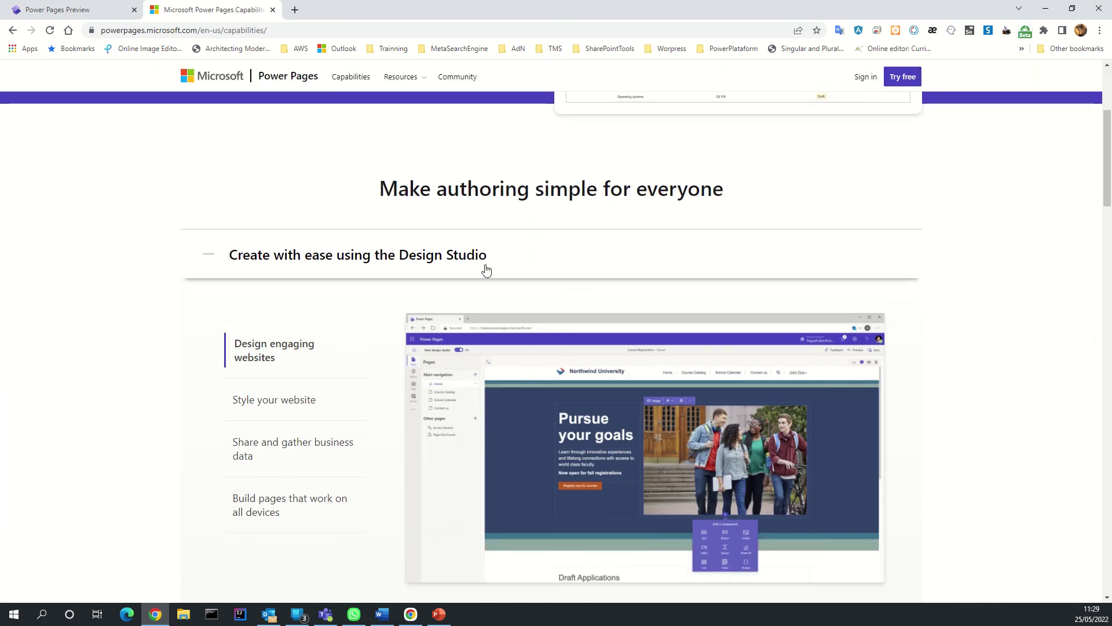
pyautogui.scroll(-1, 424, 392)
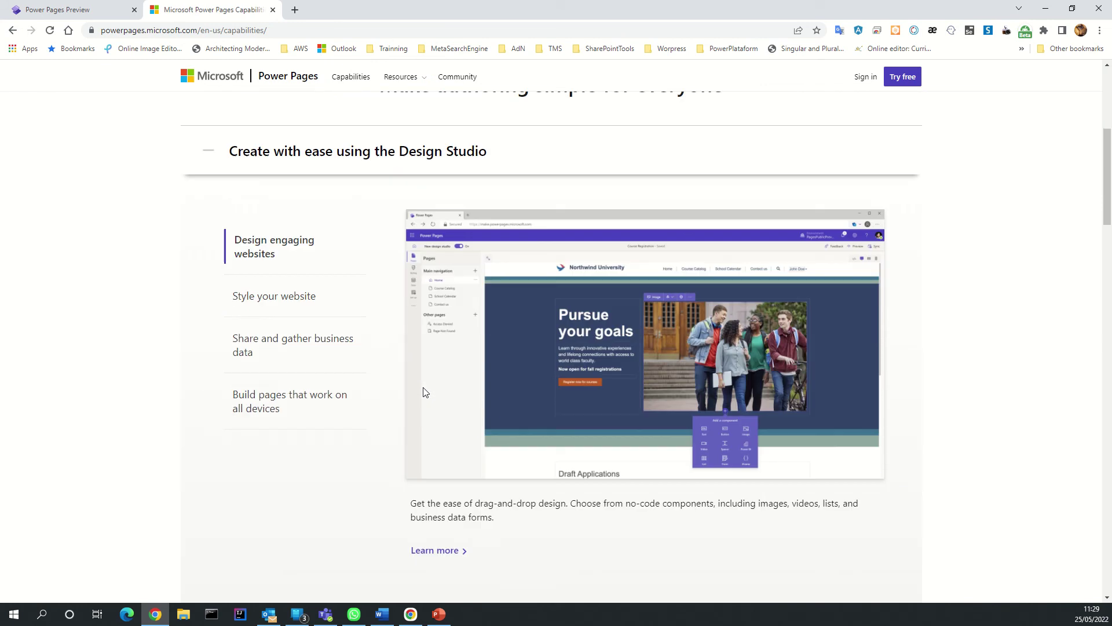
pyautogui.scroll(-1, 424, 392)
pyautogui.click(271, 230)
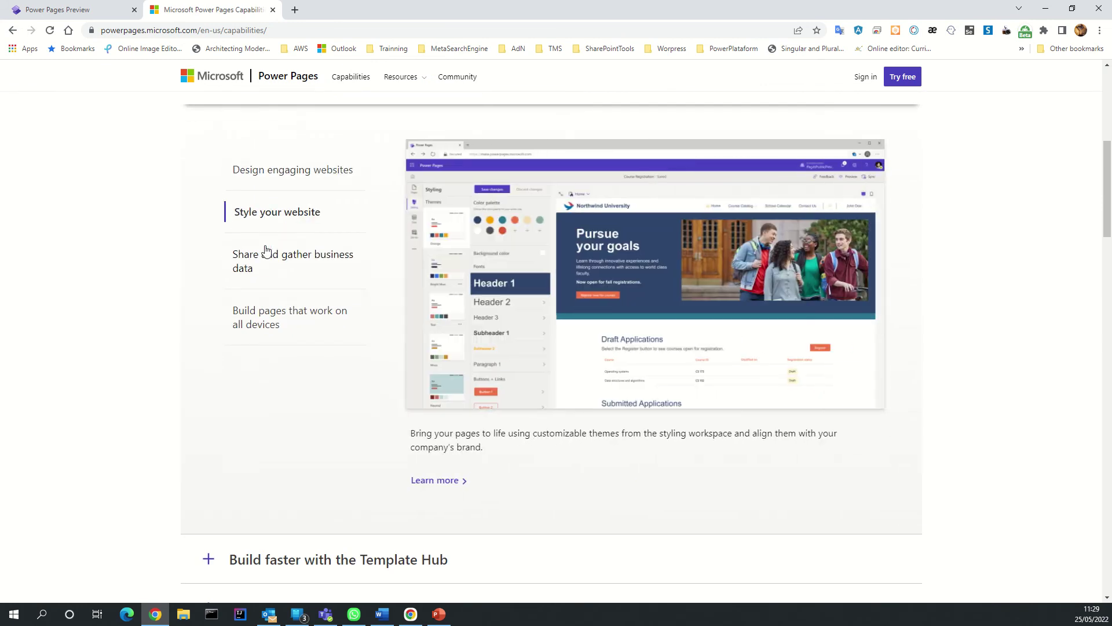
pyautogui.click(269, 261)
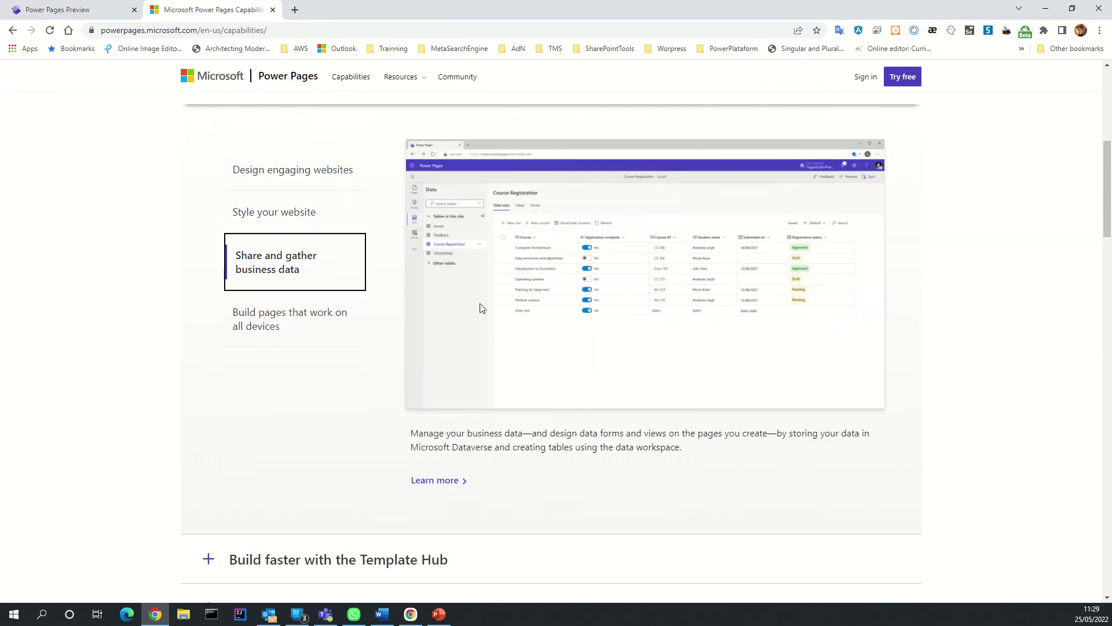
pyautogui.click(315, 319)
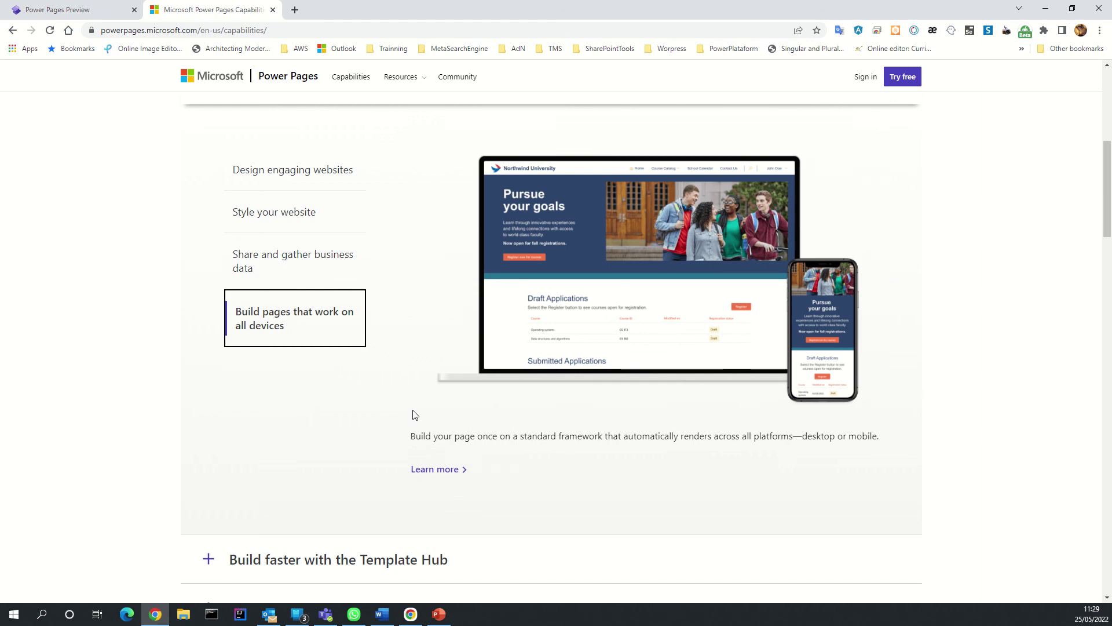
pyautogui.scroll(-3, 394, 418)
# Step: Expand the Template Hub and Learn Hub sections, then open the product documentation
pyautogui.click(350, 270)
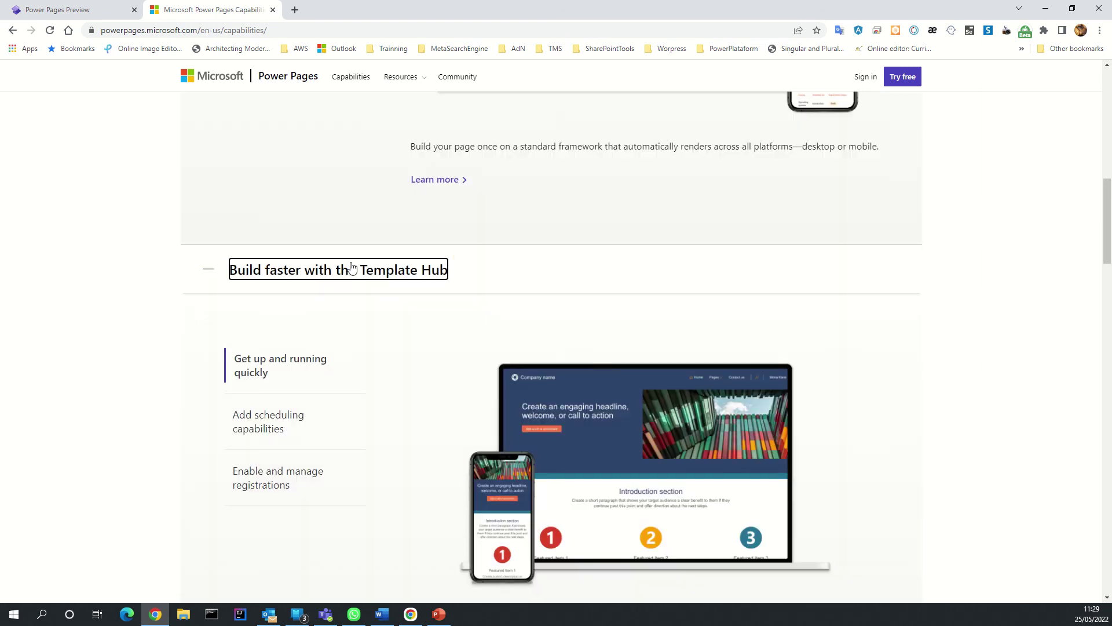
pyautogui.scroll(-3, 353, 365)
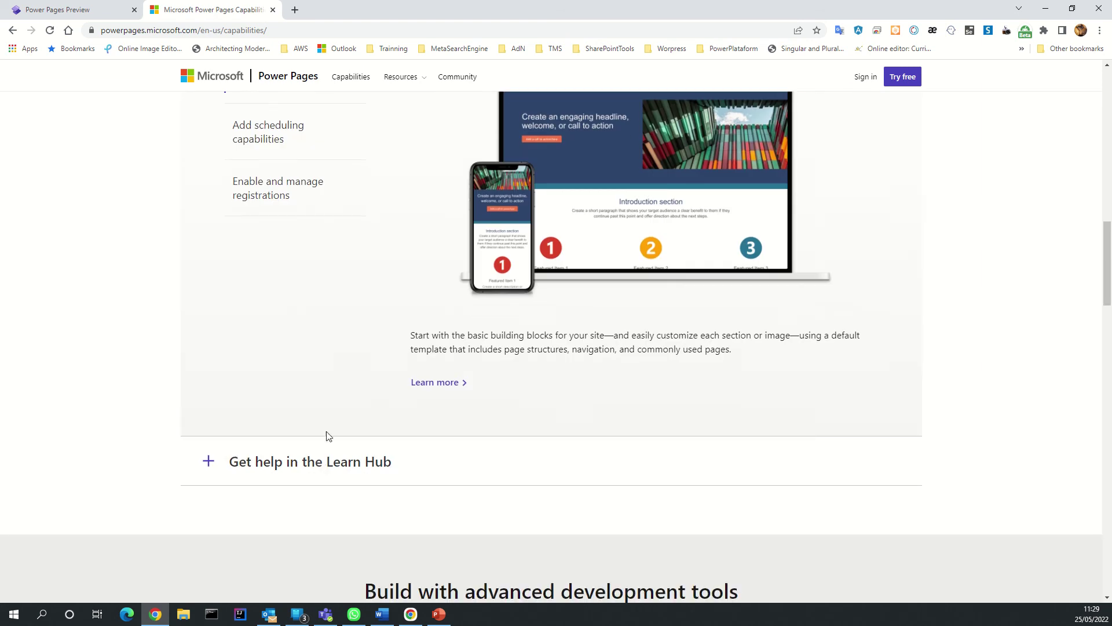
pyautogui.click(321, 461)
pyautogui.scroll(-4, 374, 397)
pyautogui.scroll(1, 369, 404)
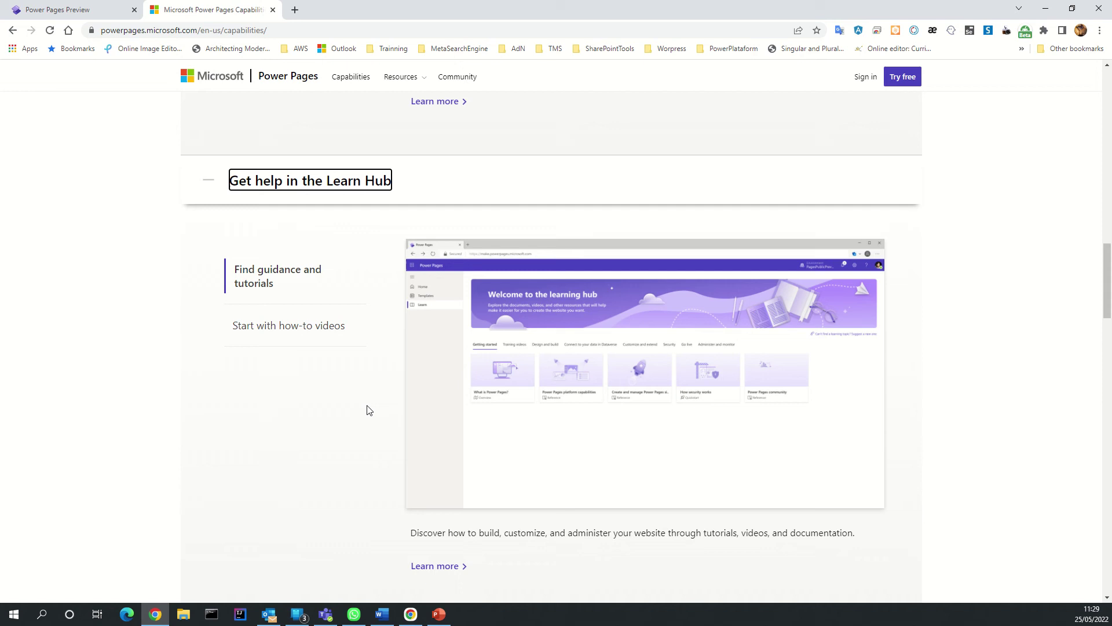
pyautogui.scroll(7, 366, 416)
pyautogui.scroll(4, 366, 416)
pyautogui.scroll(4, 368, 418)
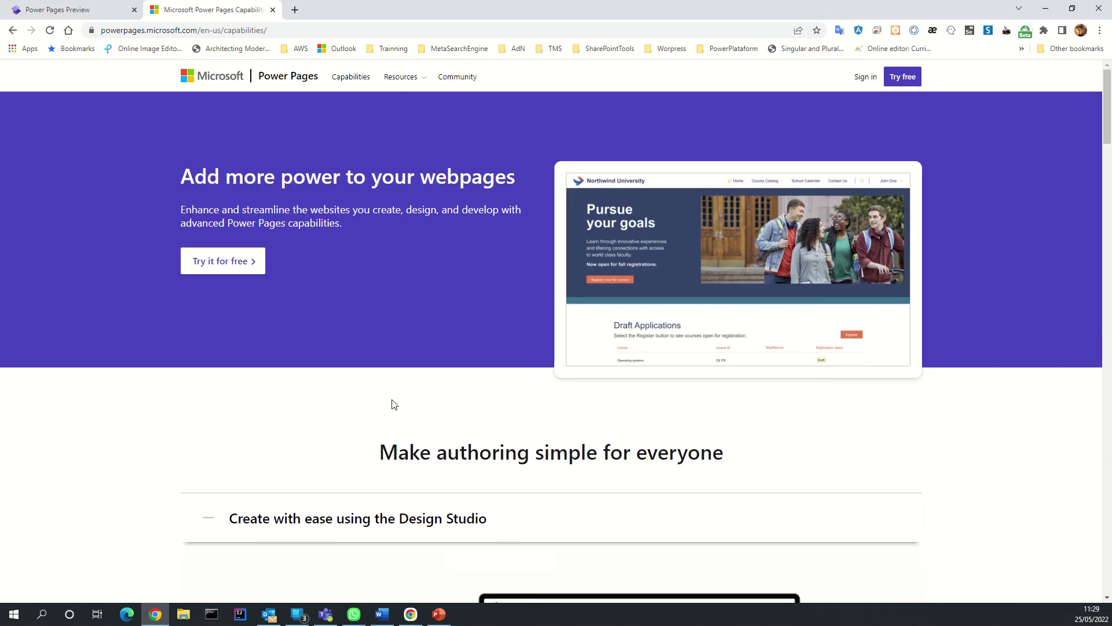
pyautogui.click(401, 77)
pyautogui.click(412, 124)
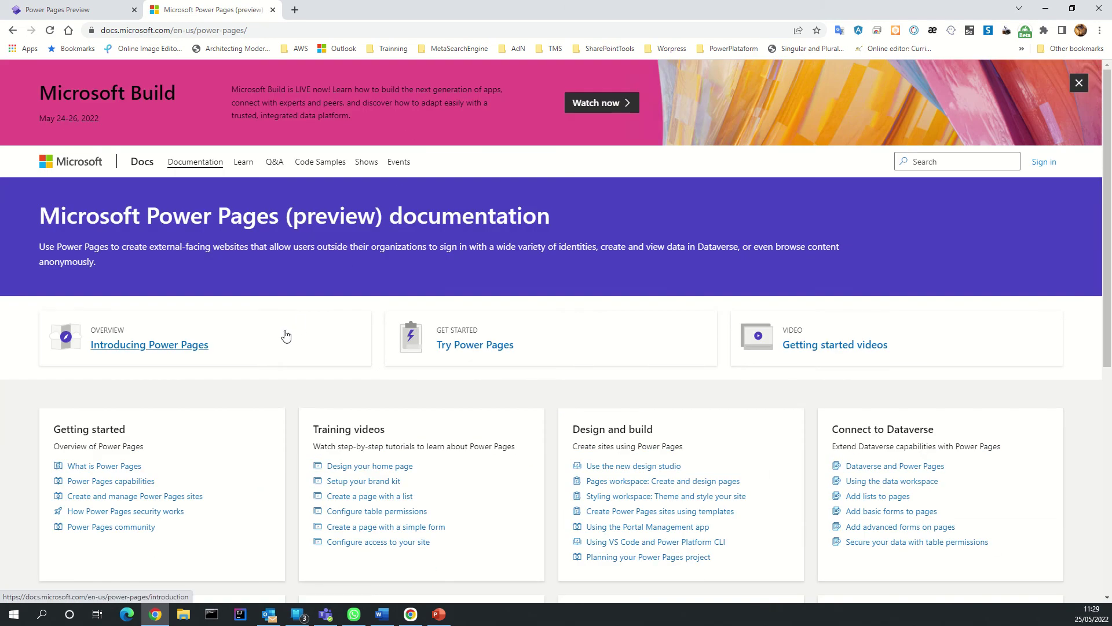
pyautogui.scroll(-2, 286, 336)
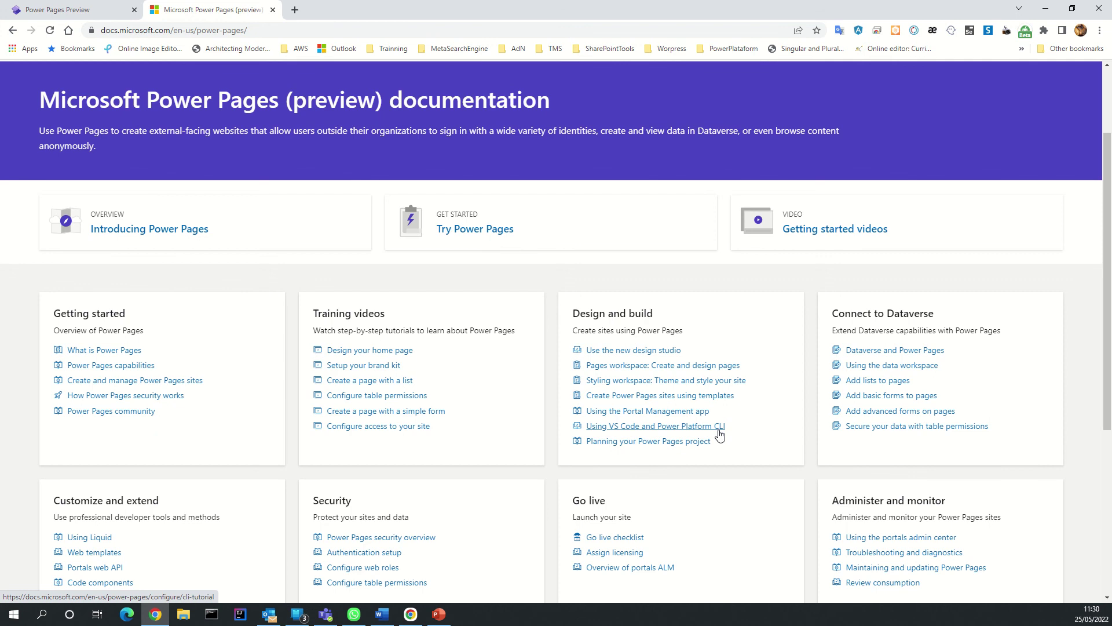
pyautogui.scroll(-2, 520, 480)
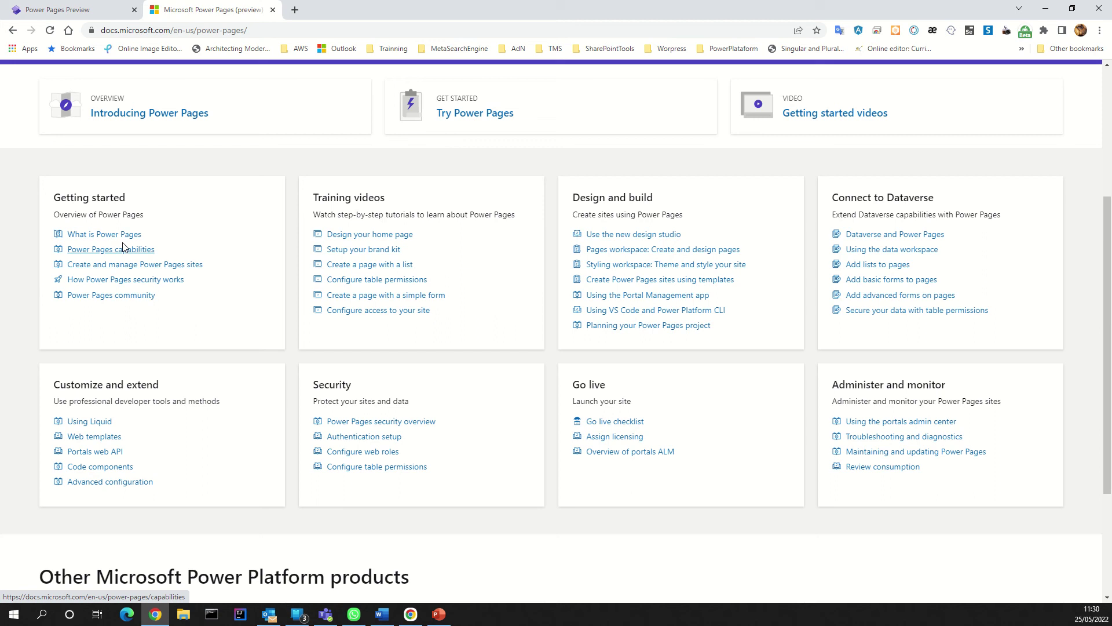
pyautogui.scroll(4, 470, 355)
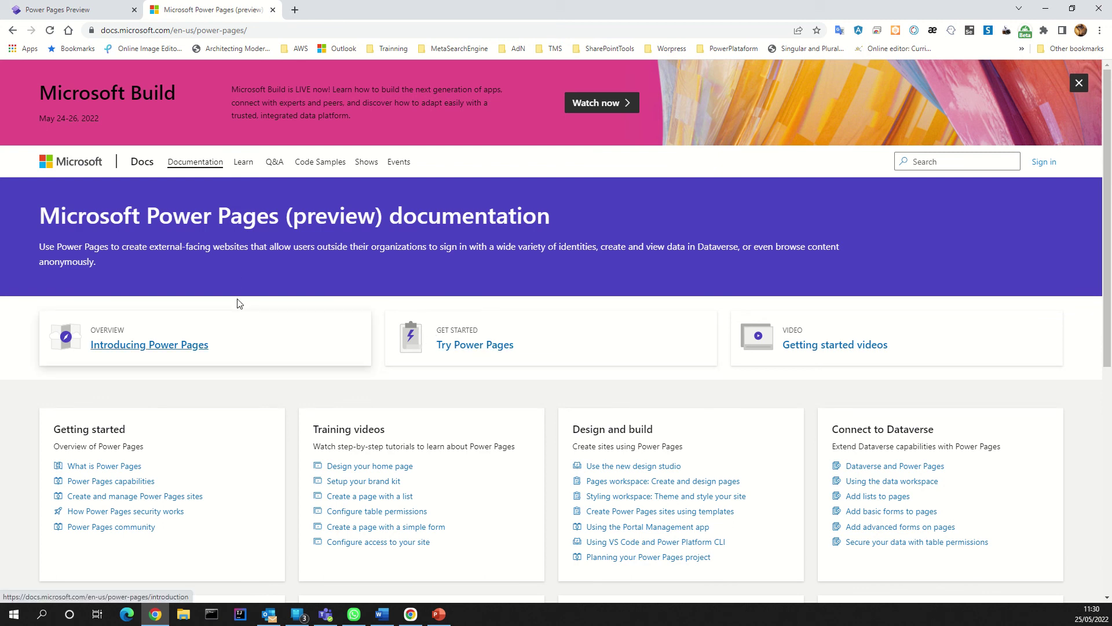
# Step: Return from the documentation to the CantindoDotNetPowerPages design studio tab
pyautogui.click(92, 10)
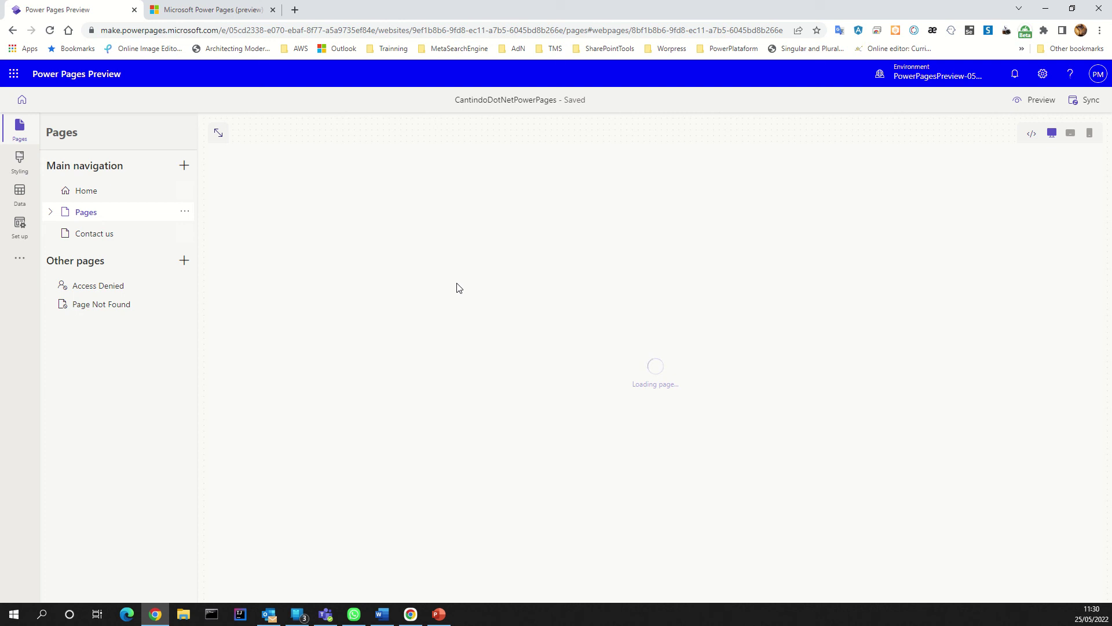
pyautogui.moveTo(459, 34)
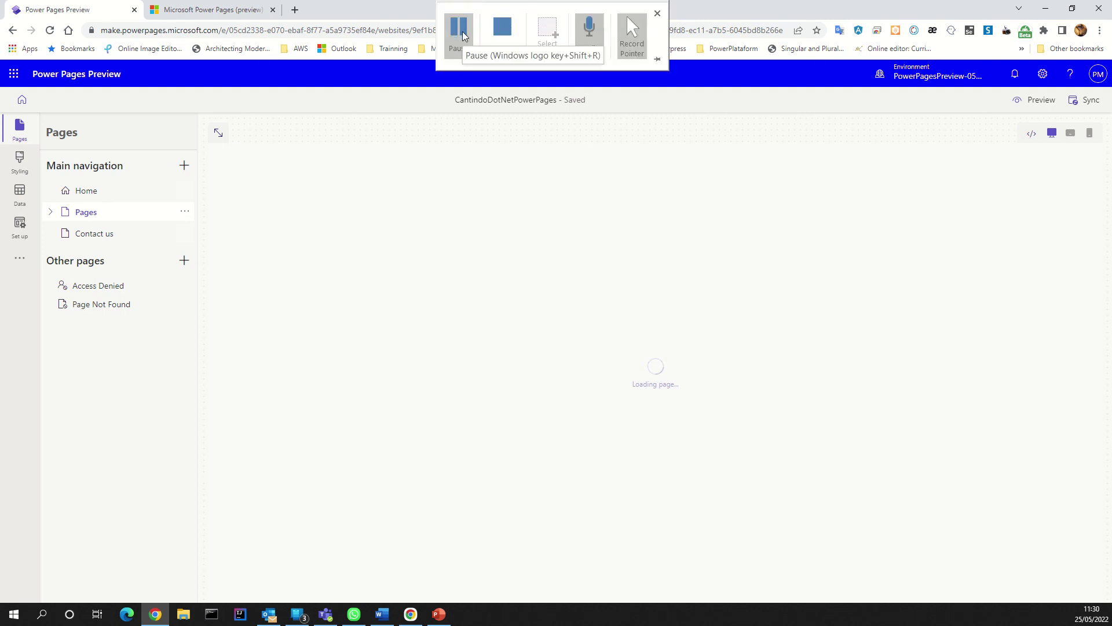
# Step: Preview the CantindoDotNetPowerPages site in a new tab and select its web address
pyautogui.click(463, 36)
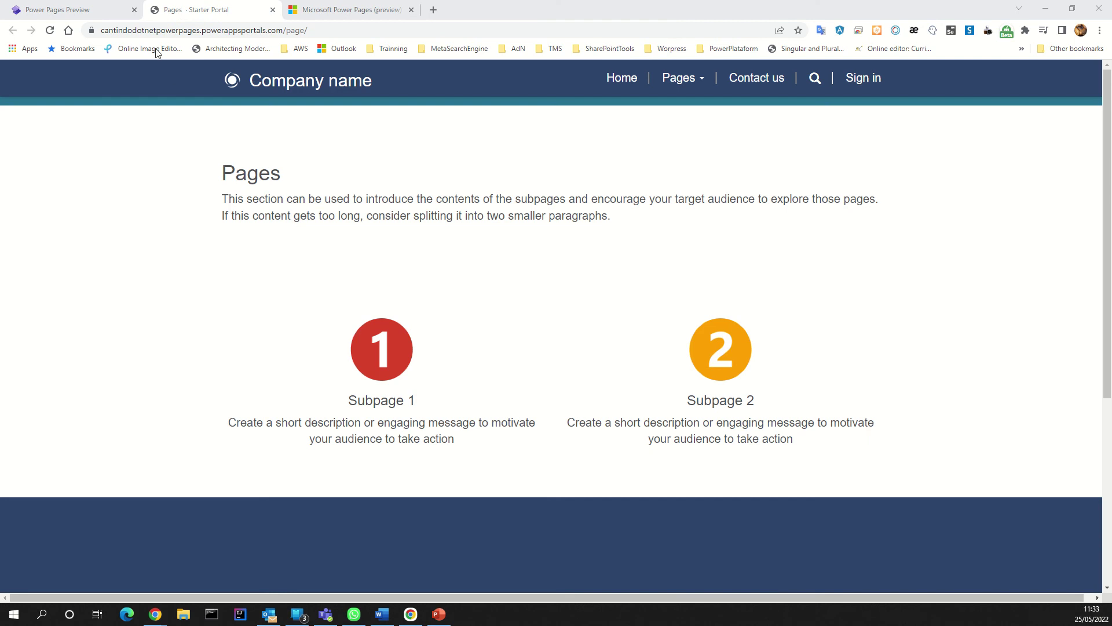
pyautogui.click(113, 10)
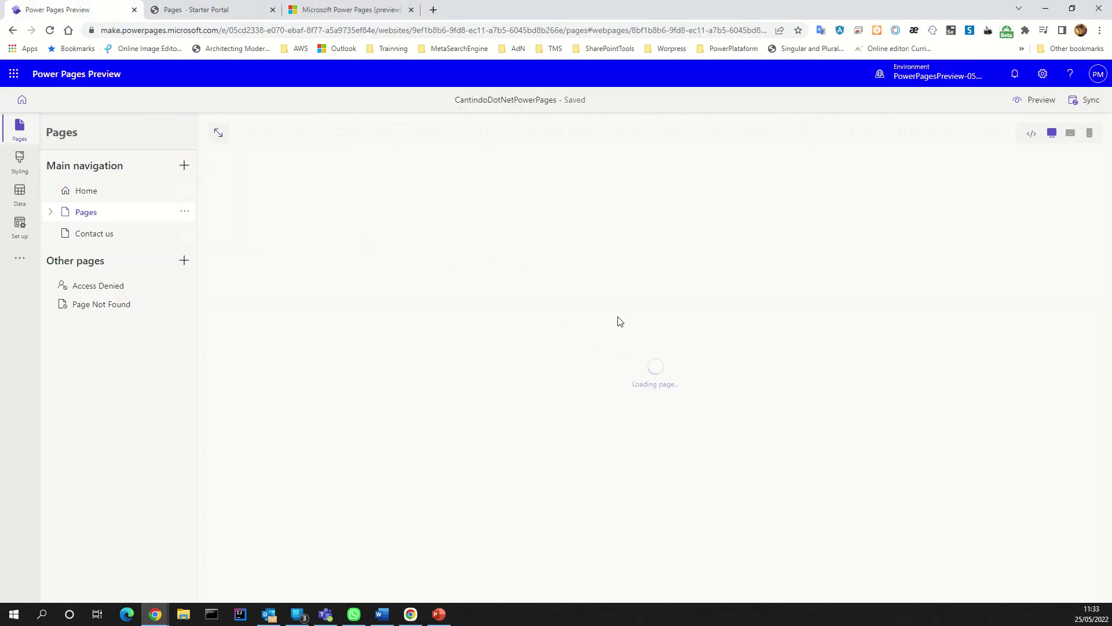
pyautogui.click(198, 9)
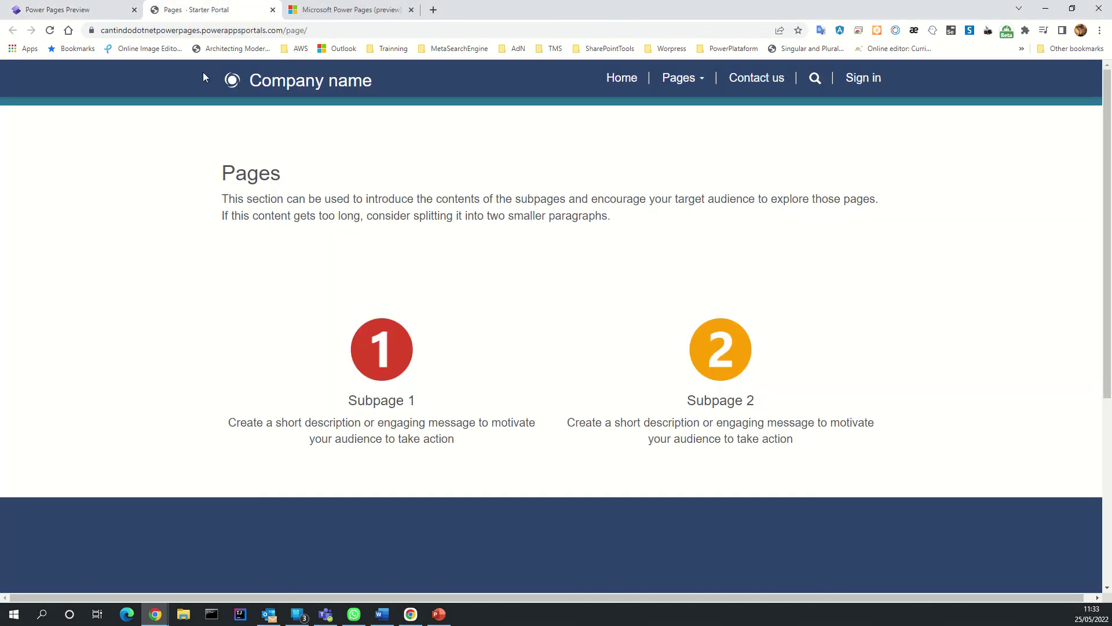
pyautogui.click(318, 32)
pyautogui.moveTo(319, 35); pyautogui.dragTo(105, 32)
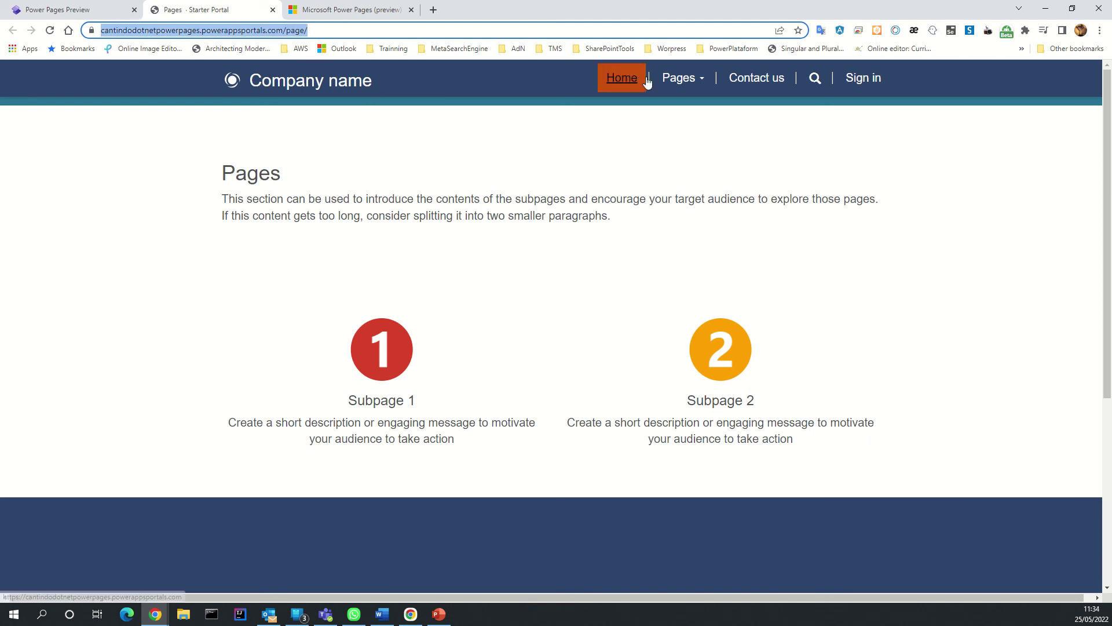
# Step: Open the live site's sign-in page from the Pages menu, then return to the design studio
pyautogui.click(674, 79)
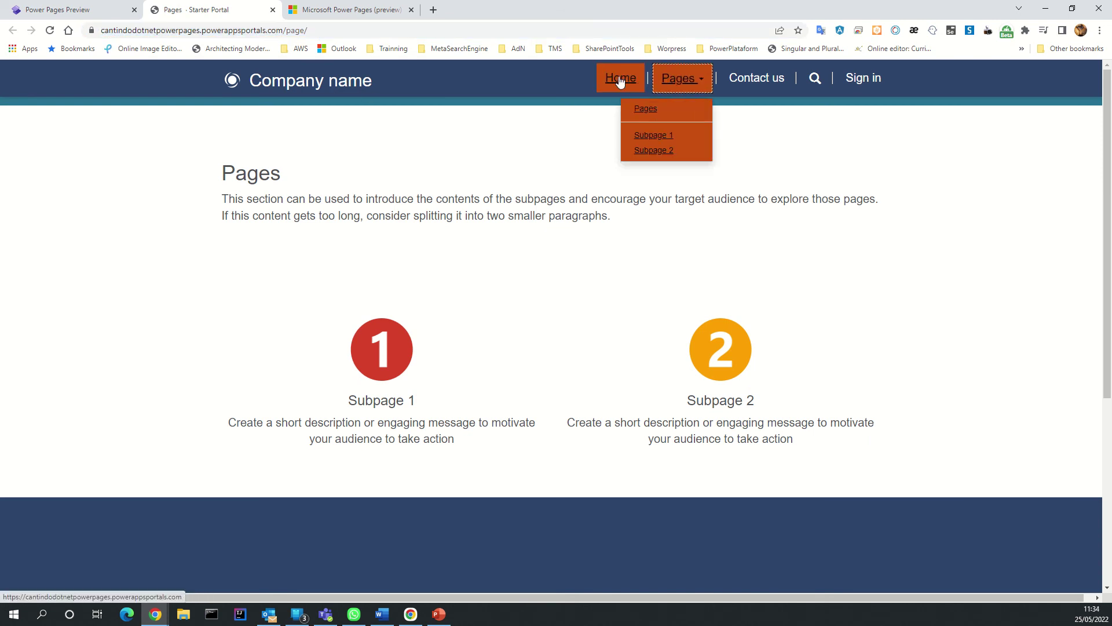
pyautogui.click(506, 277)
pyautogui.scroll(-3, 497, 313)
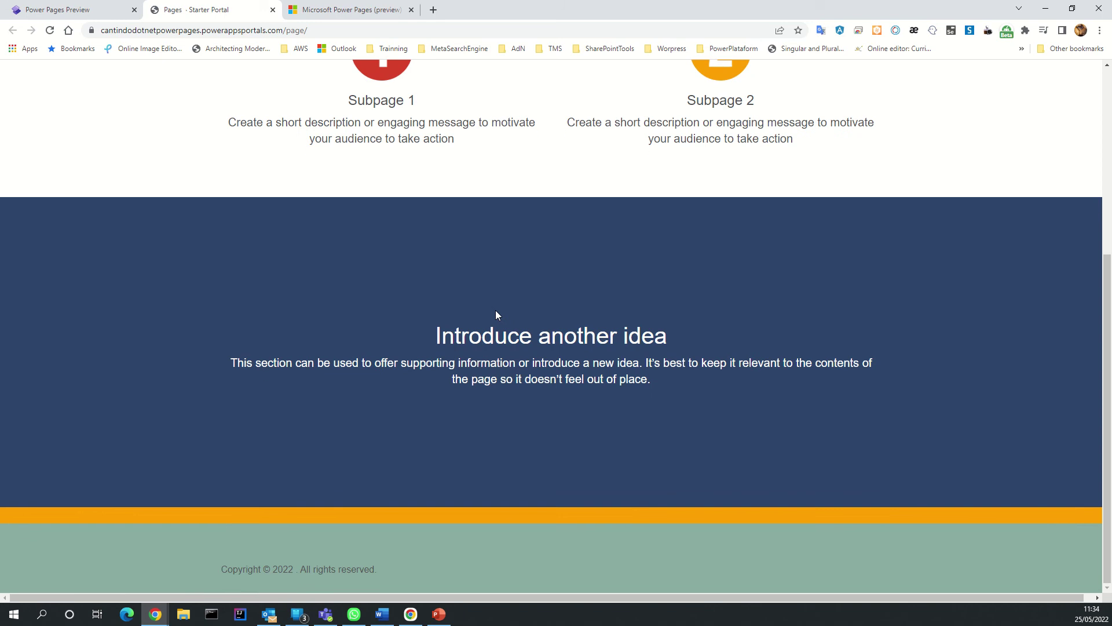
pyautogui.scroll(3, 496, 322)
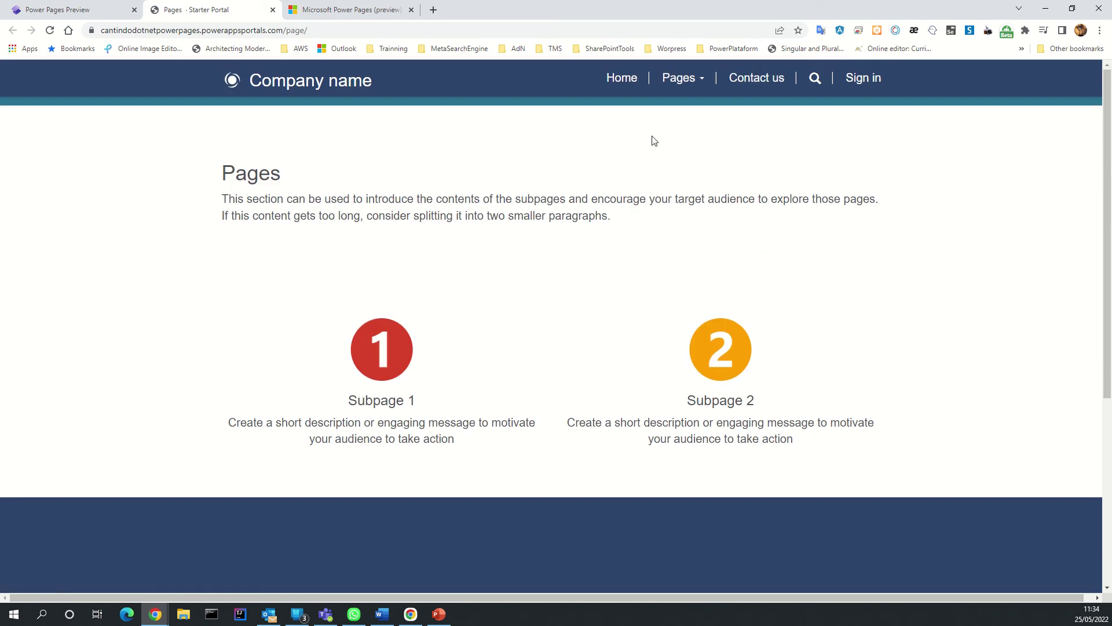
pyautogui.click(864, 80)
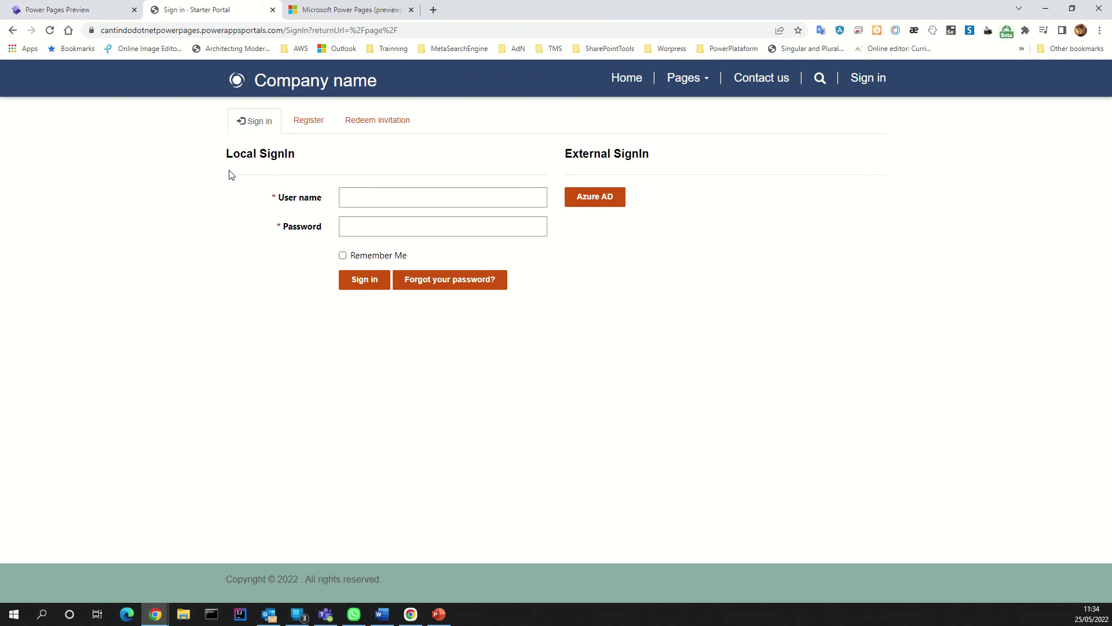
pyautogui.click(77, 11)
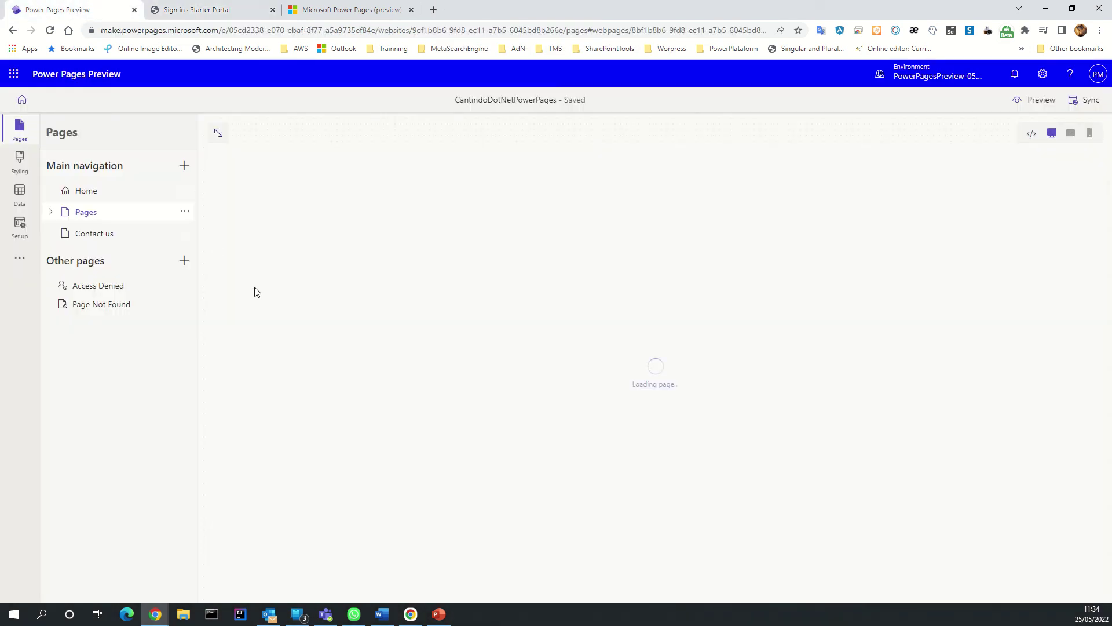
# Step: In Styling, inspect the teal palette colour, try Turquoise, then pick the Bright blue theme
pyautogui.click(19, 161)
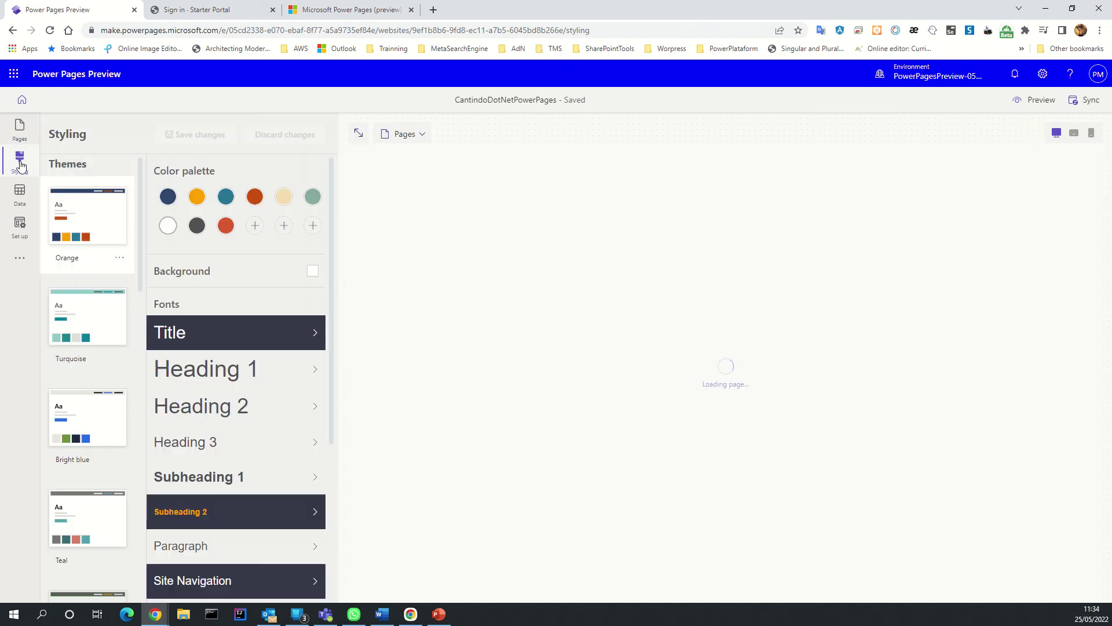
pyautogui.click(227, 199)
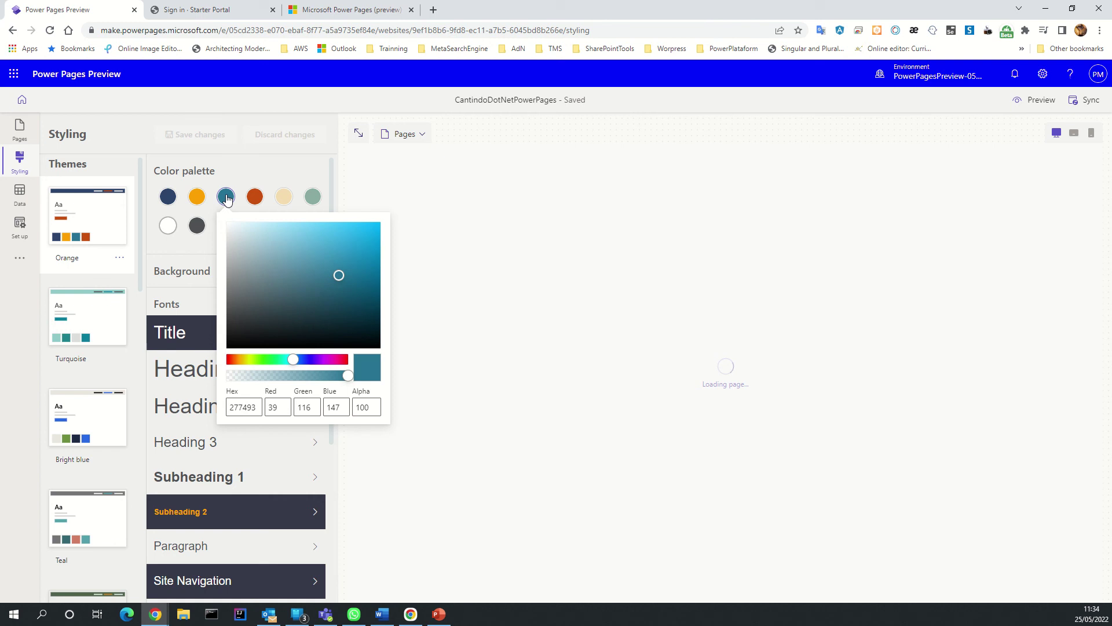
pyautogui.click(88, 321)
pyautogui.click(104, 428)
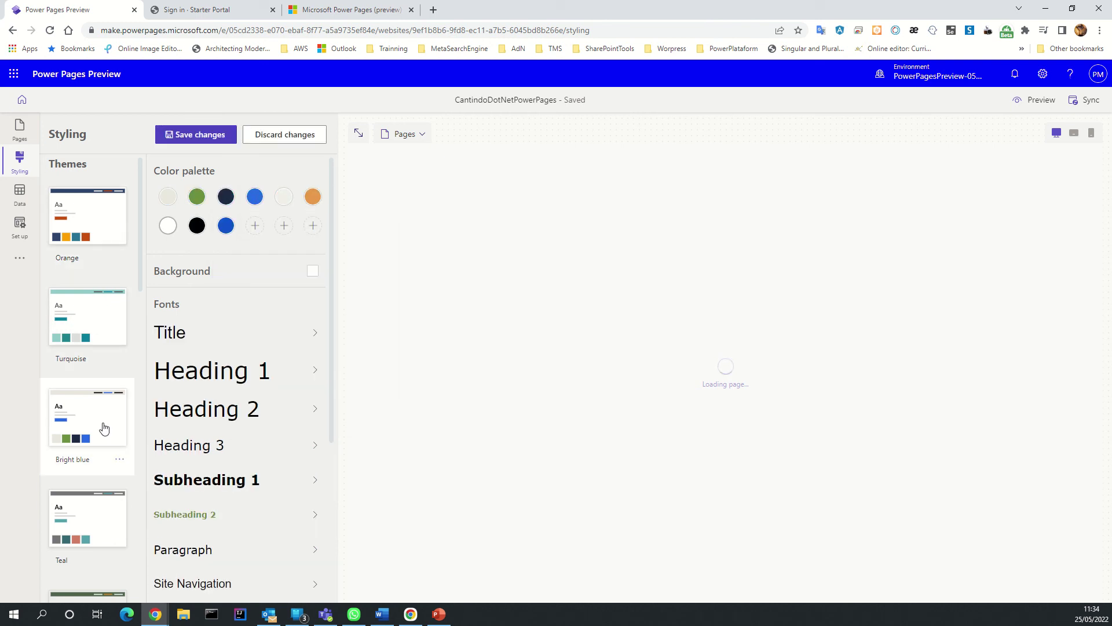
pyautogui.scroll(-2, 224, 459)
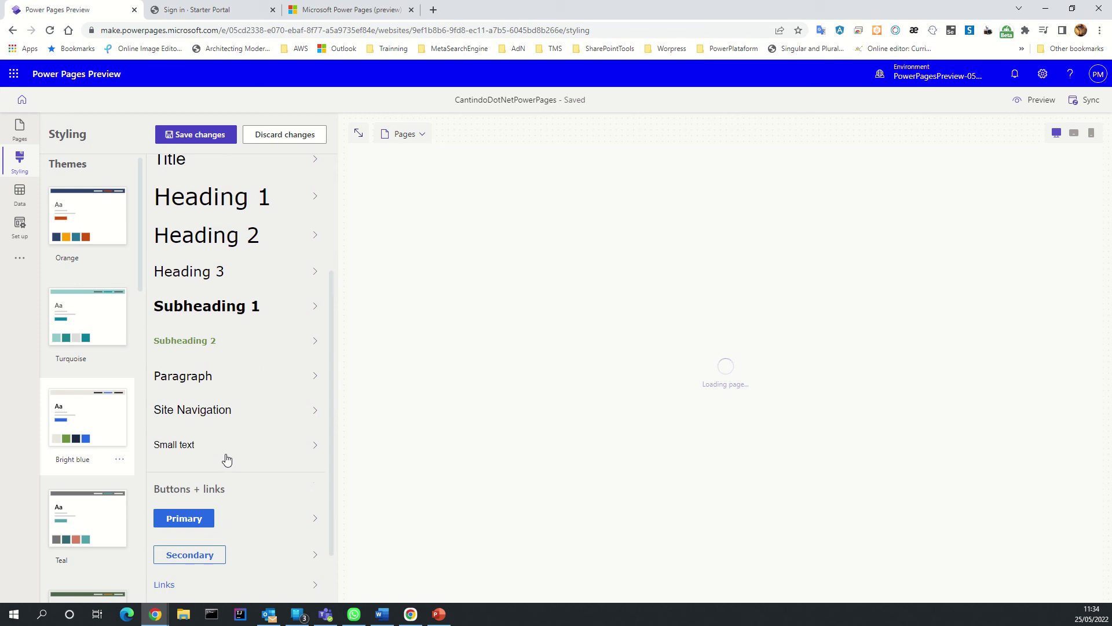
pyautogui.scroll(-2, 90, 358)
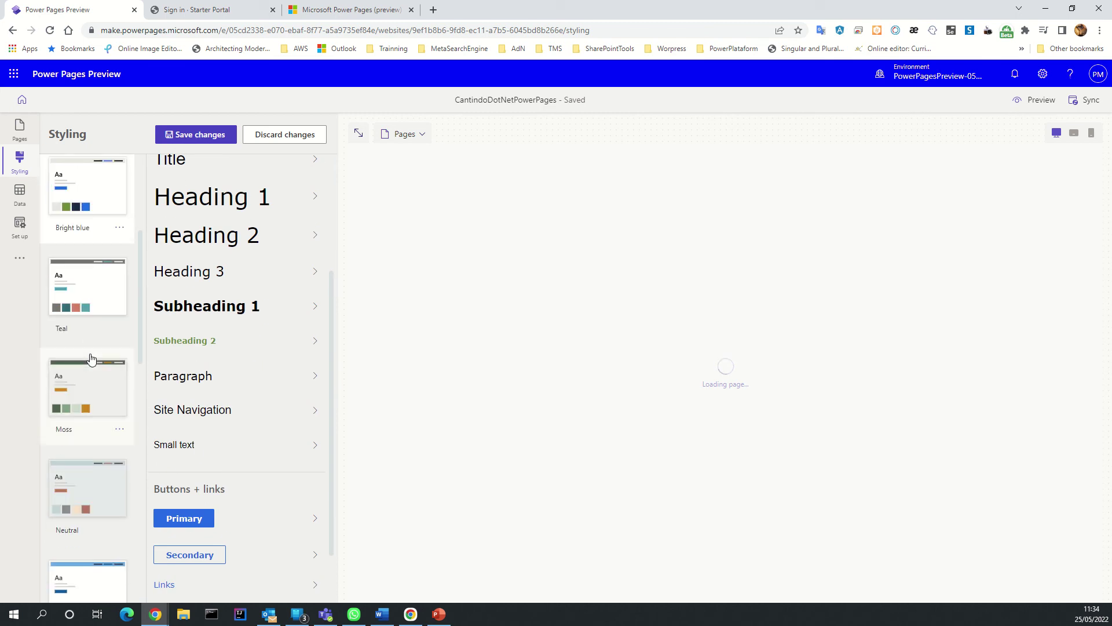
pyautogui.scroll(-2, 91, 358)
pyautogui.scroll(4, 90, 358)
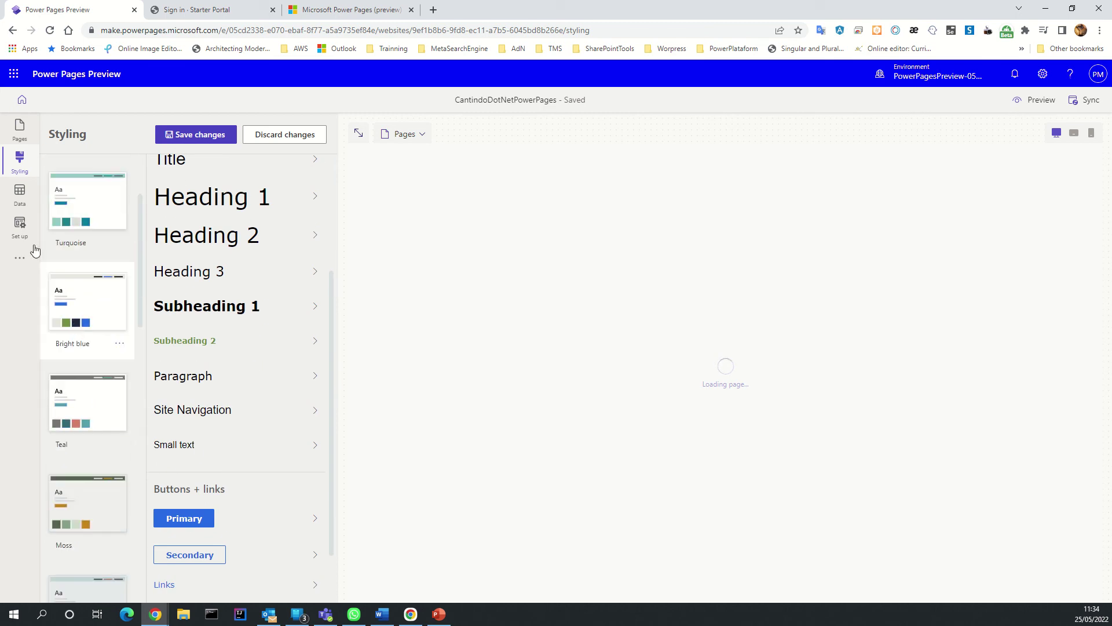
# Step: Save the Bright blue theme changes and sync the site configuration
pyautogui.click(68, 244)
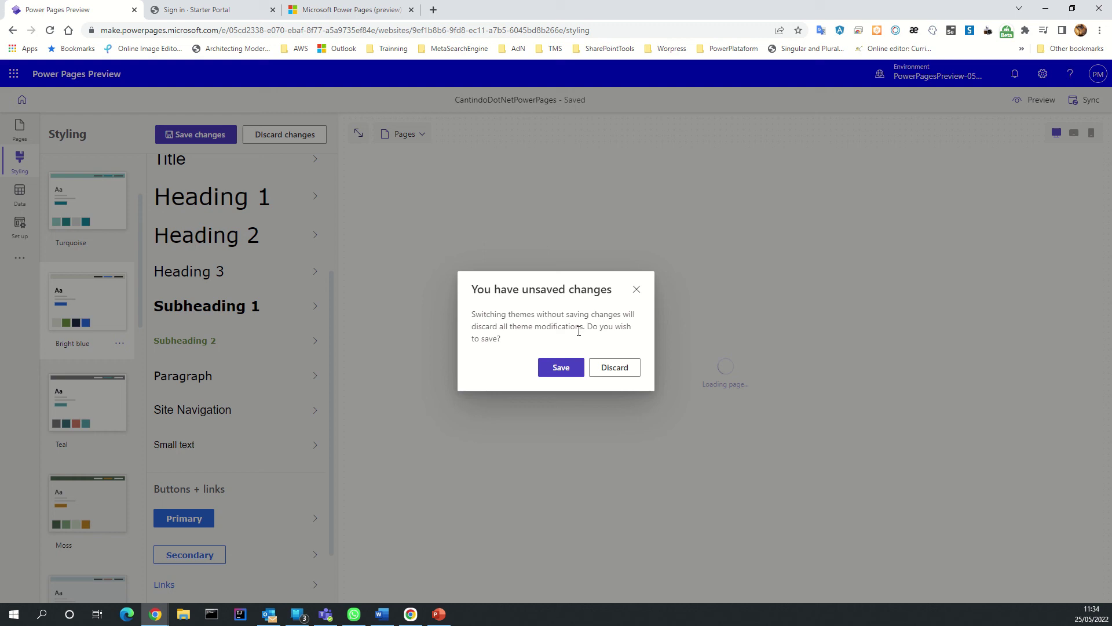
pyautogui.click(567, 369)
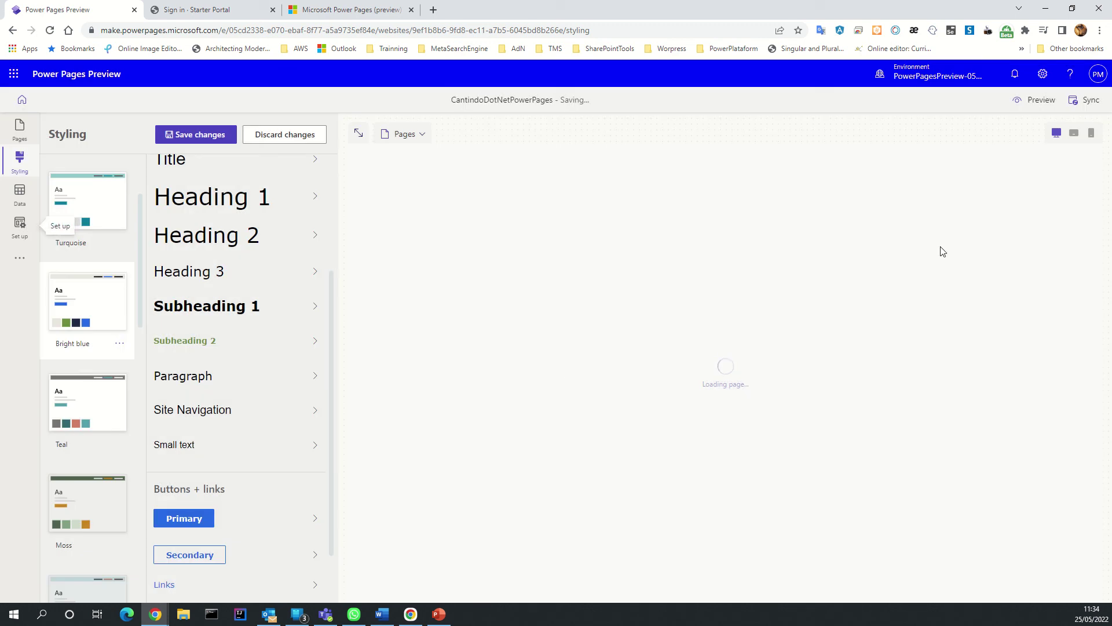
pyautogui.click(1079, 104)
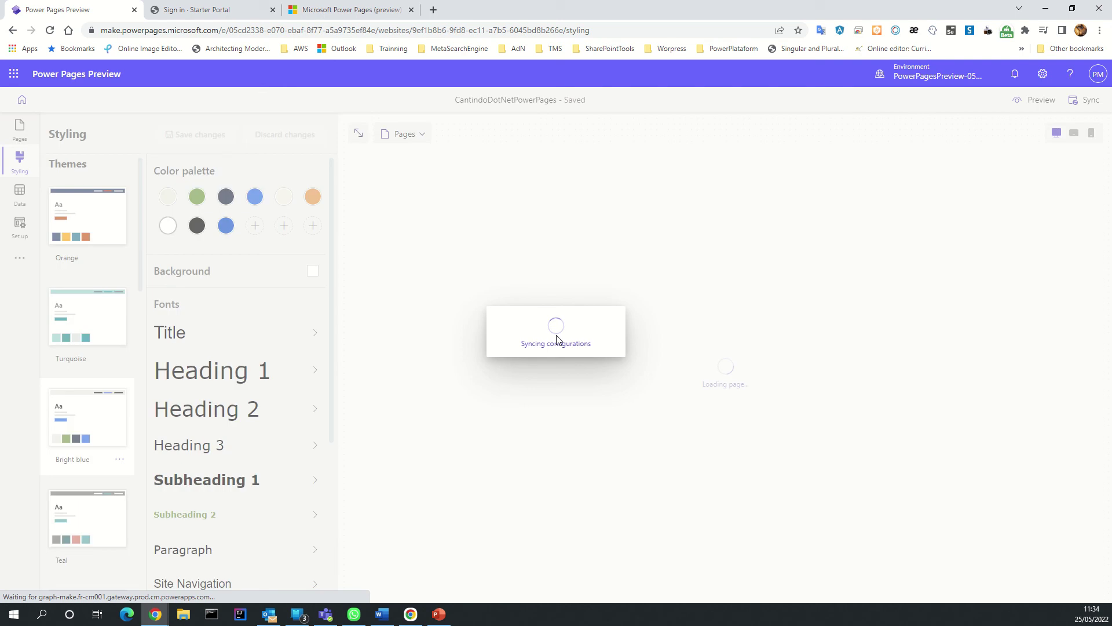
# Step: Reload the live sign-in page to confirm the Bright blue theme, check its Pages menu, then return
pyautogui.click(209, 9)
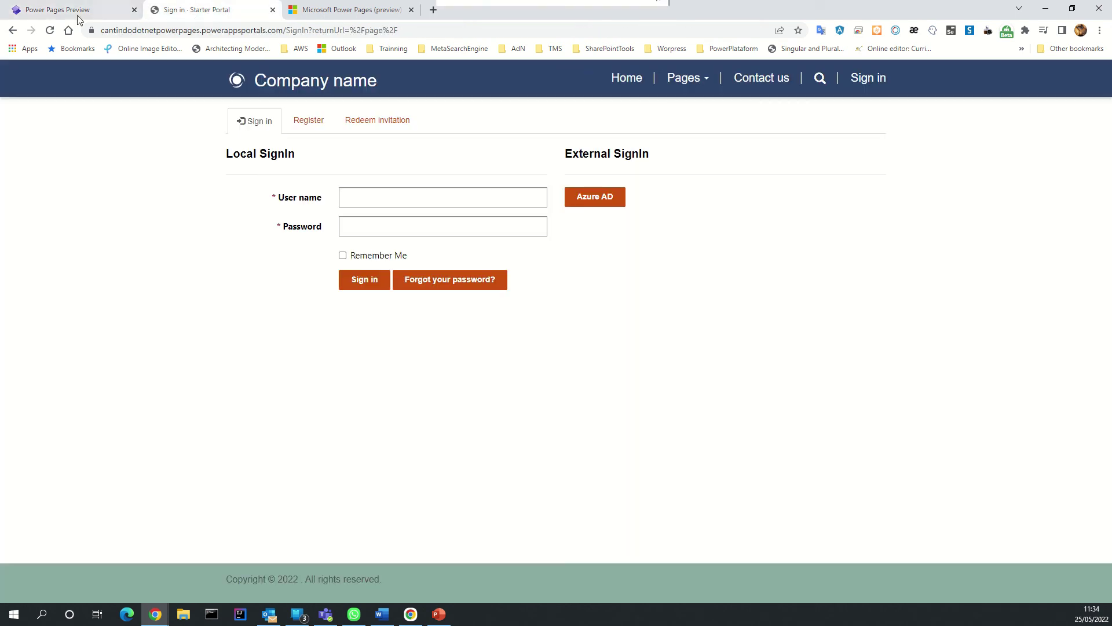
pyautogui.click(50, 31)
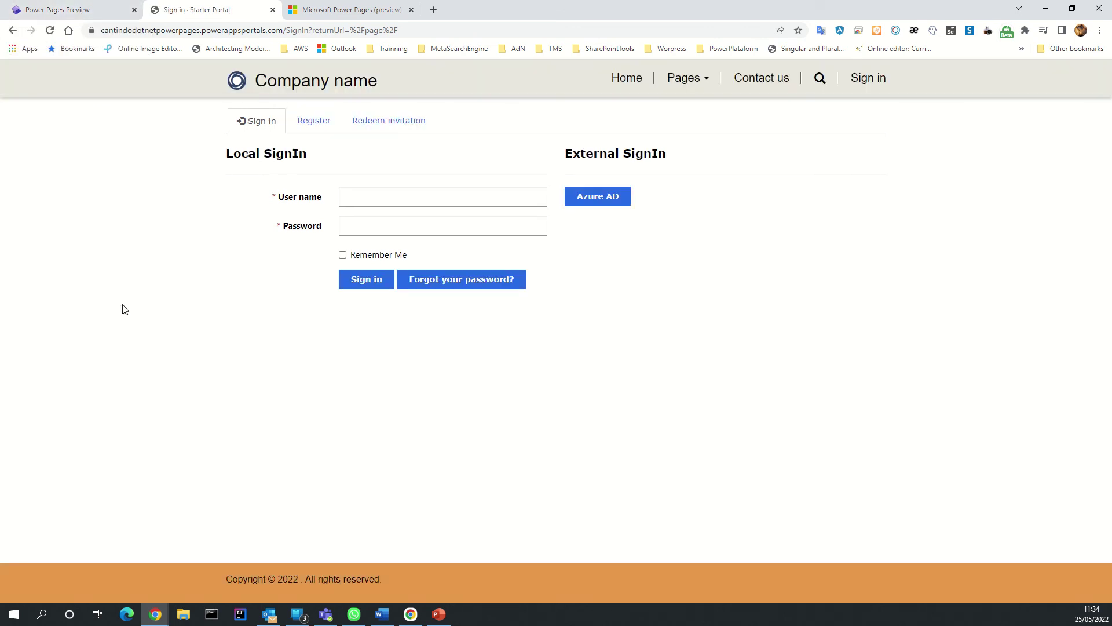
pyautogui.click(687, 79)
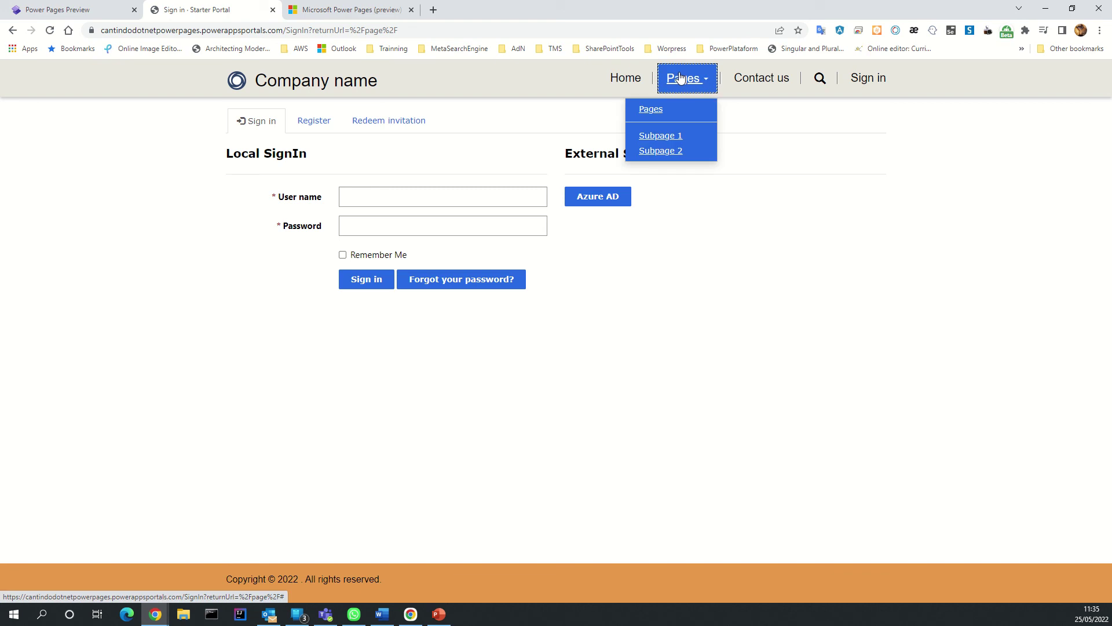
pyautogui.click(91, 72)
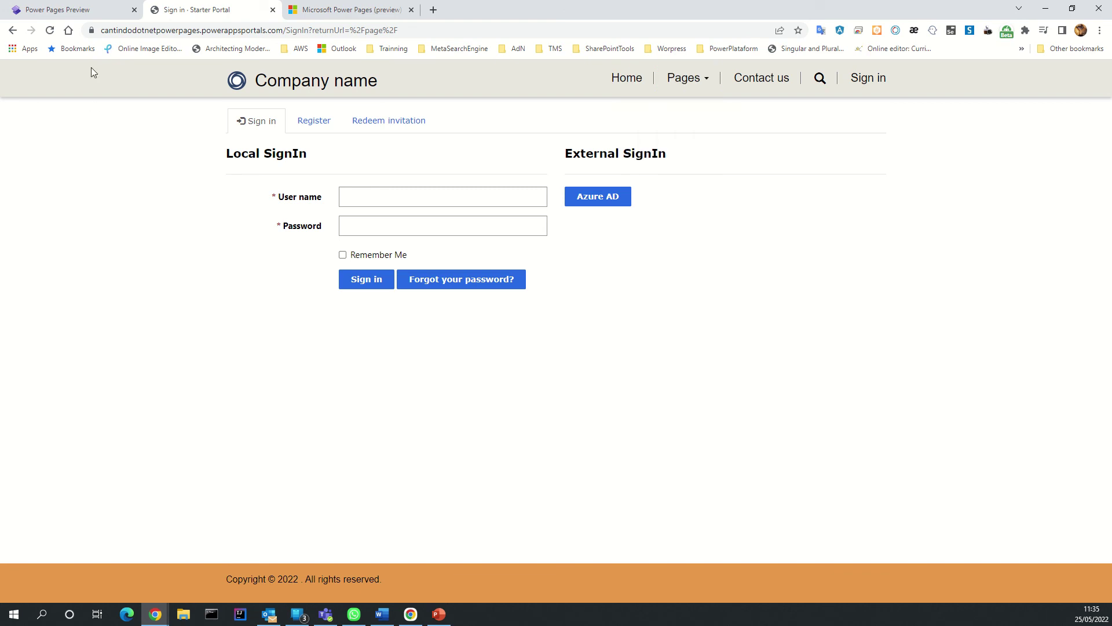
pyautogui.click(88, 10)
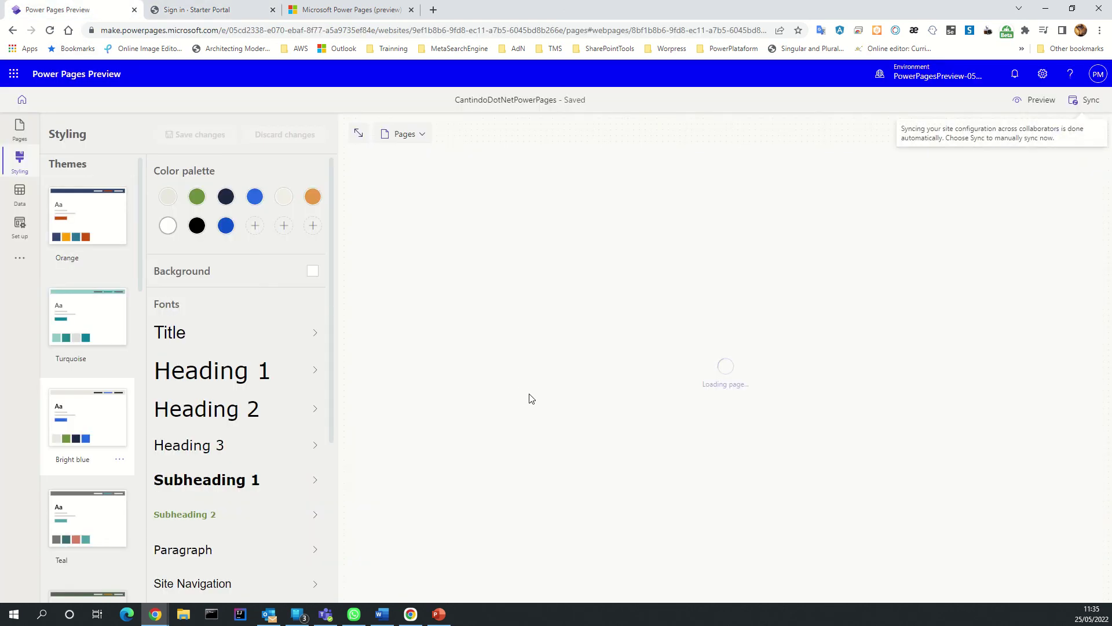